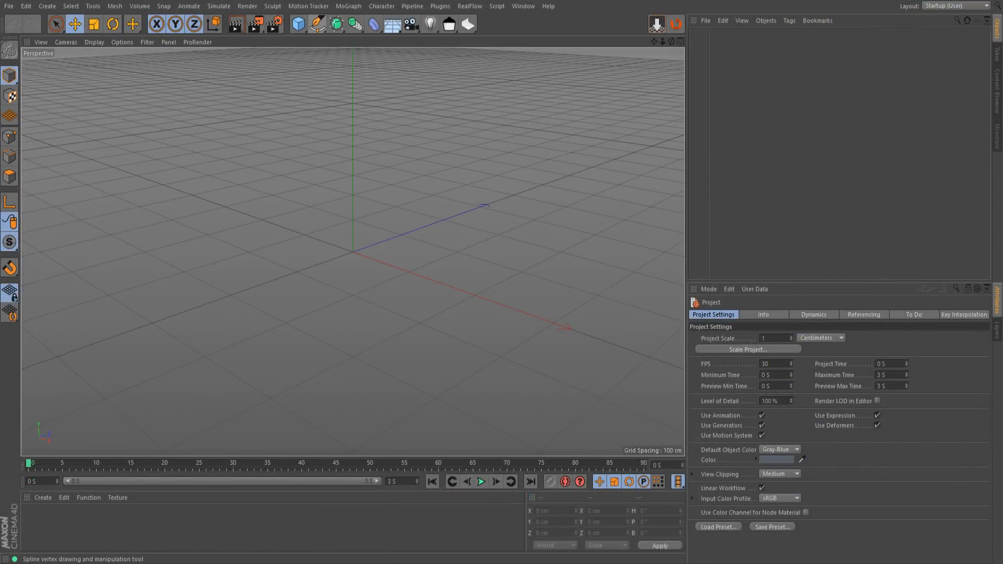
Add two circle splines at the origin and set the second circle's radius to 39 cm
left_click(317, 24)
left_click(429, 61)
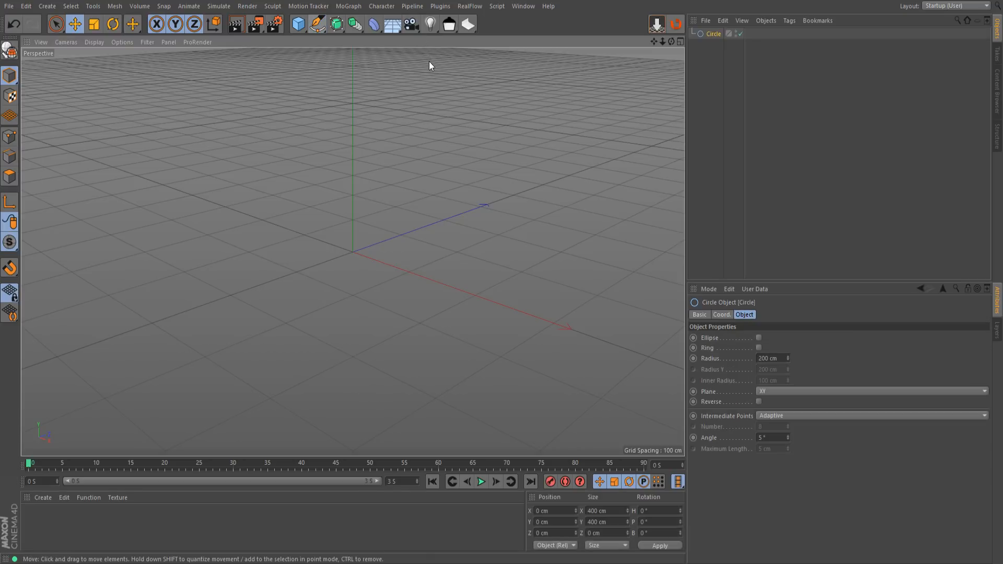
left_click(419, 62)
left_click_drag(787, 359, 704, 364)
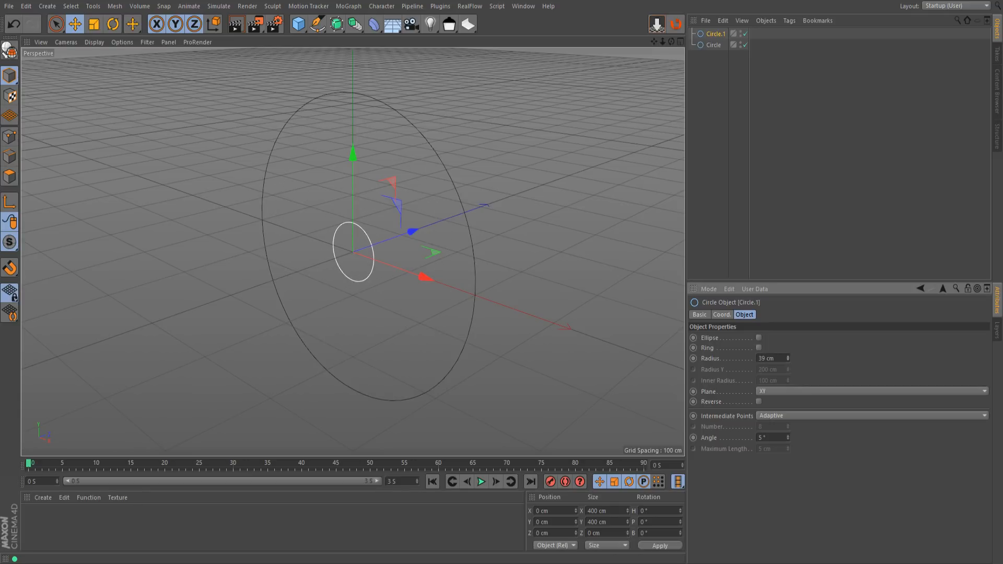
Create a Sweep generator and nest both circles under it, with the small circle above the large one as the profile
left_click(713, 46)
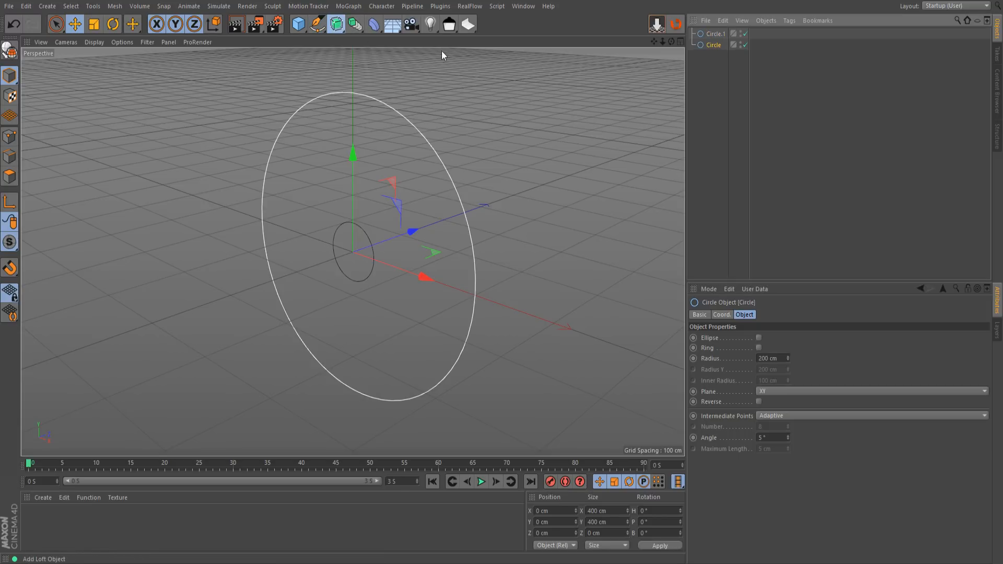
left_click_drag(328, 1, 325, 8)
double_click(351, 0)
left_click(368, 75)
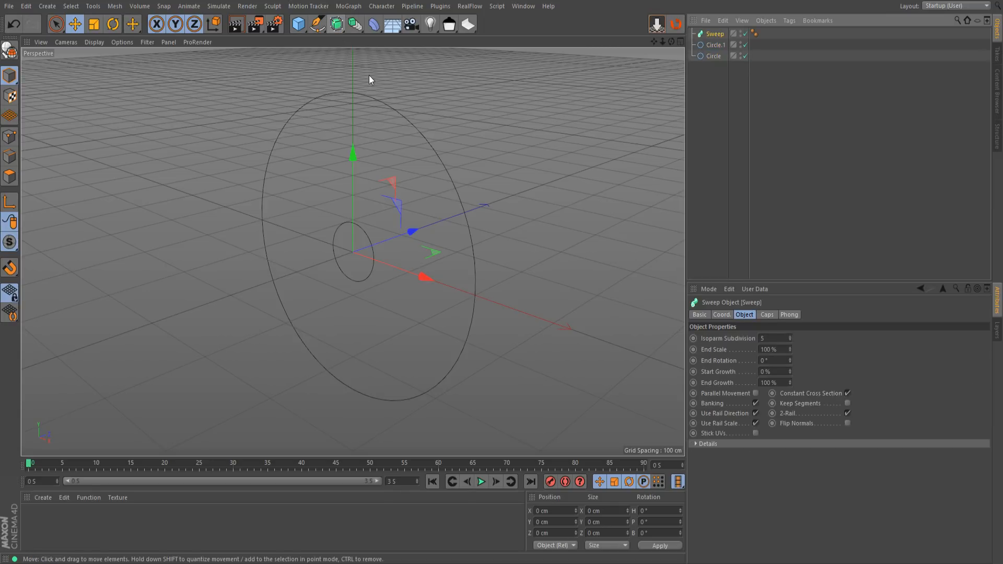
left_click(711, 56)
left_click_drag(711, 54, 716, 39)
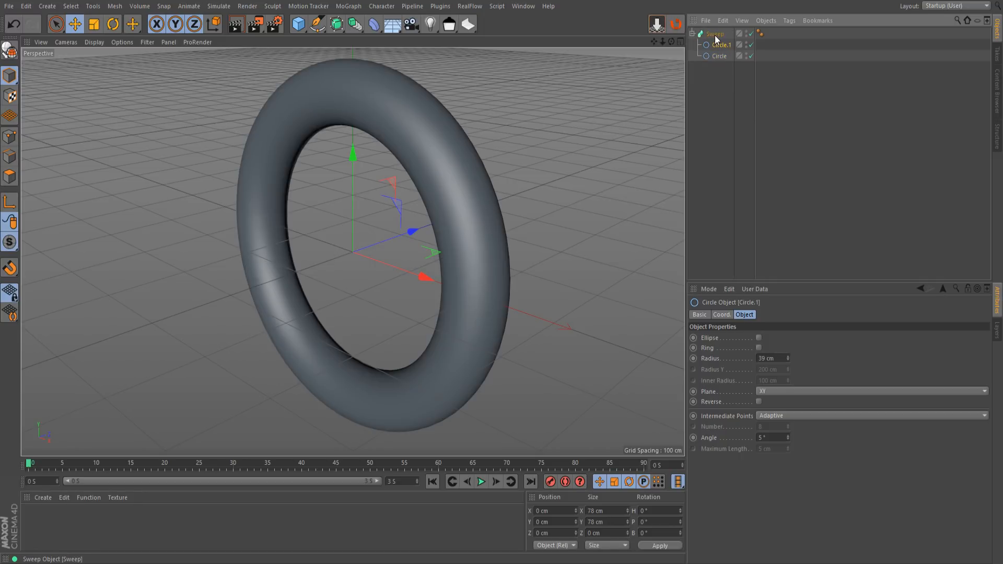
Display the swept ring with shading and wireframe lines
left_click_drag(358, 236, 481, 223, "alt")
key("n")
key("b")
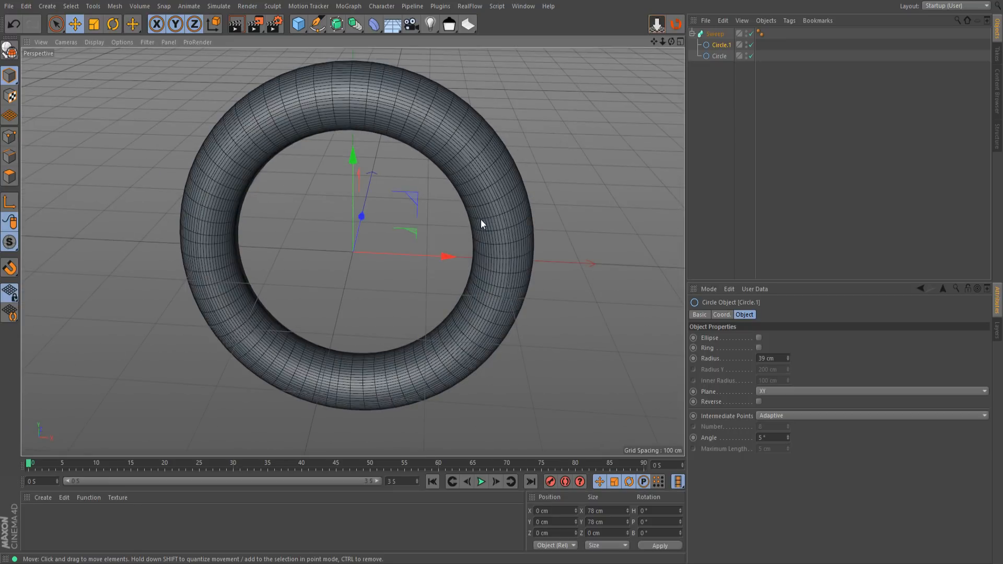
Examine the density and spacing of the polygon lines around the swept ring from several angles
mouse_move(389, 159)
left_mouse_down("alt")
mouse_move(312, 83)
mouse_move(371, 132)
mouse_move(383, 101)
mouse_move(392, 130)
left_mouse_up("alt")
right_click_drag(392, 130, 402, 321, "alt")
left_click_drag(405, 393, 382, 356, "alt")
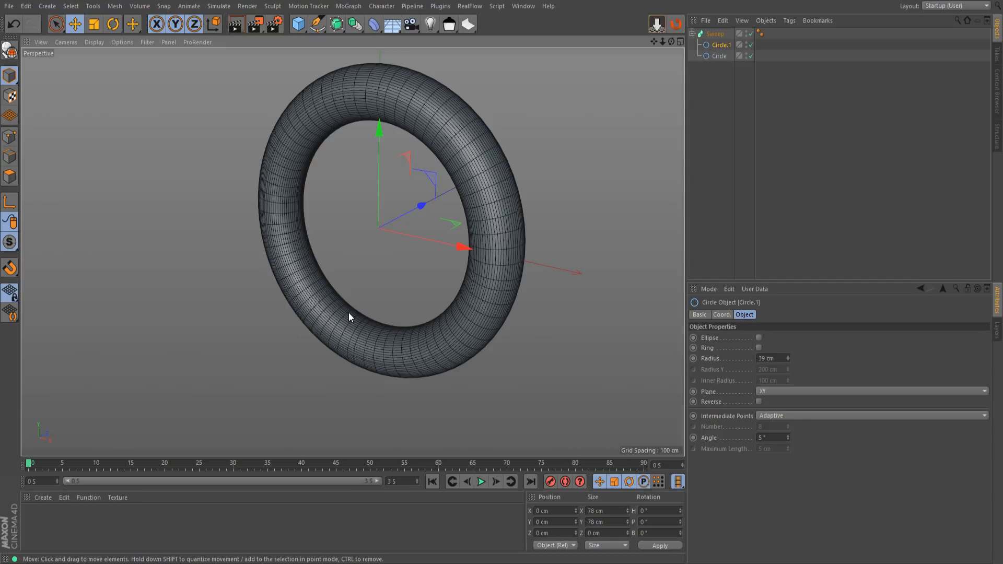
scroll(349, 316, "up", 3)
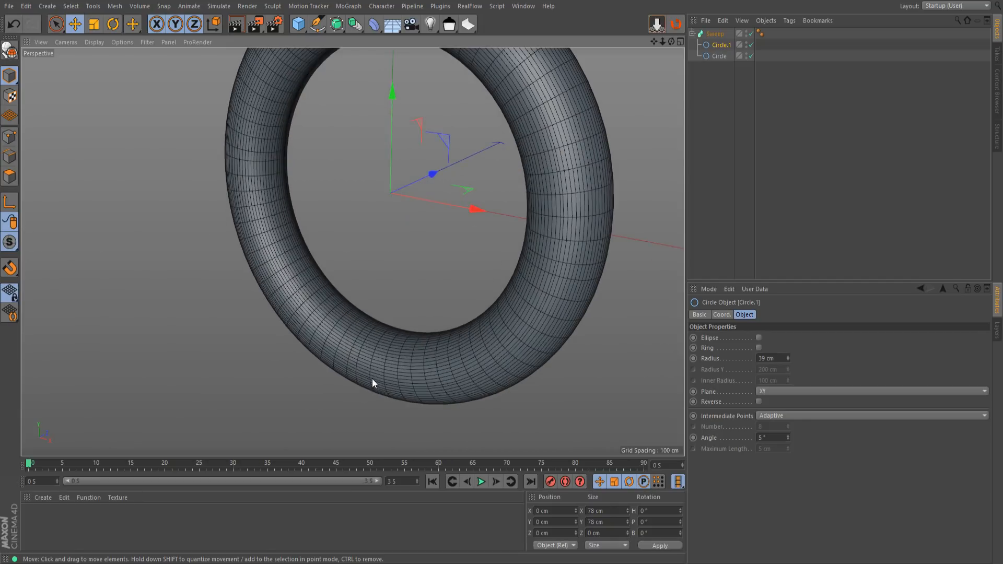
scroll(435, 365, "up", 2)
mouse_move(435, 365)
left_mouse_down("alt")
mouse_move(506, 346)
mouse_move(435, 364)
left_mouse_up("alt")
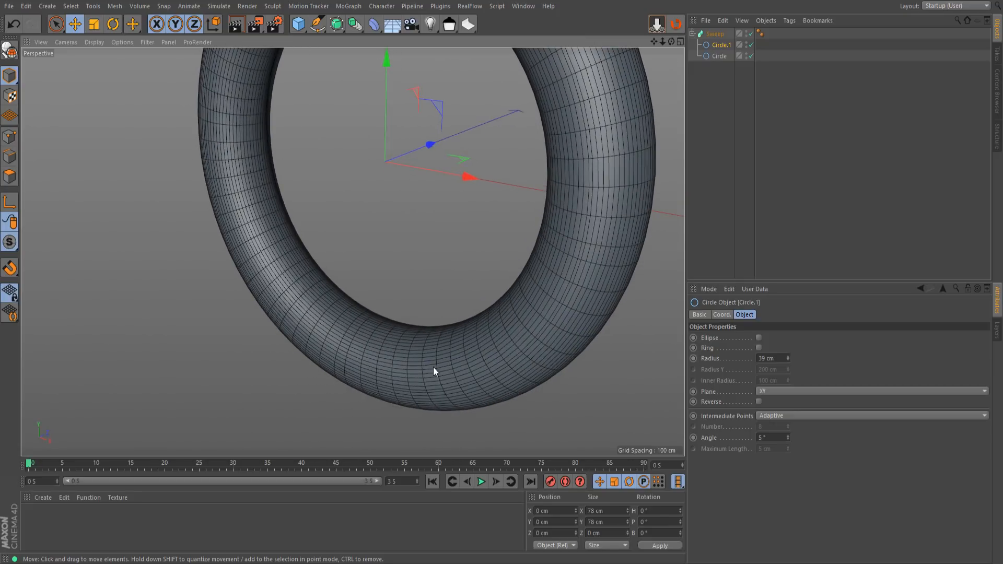
scroll(457, 365, "up", 1)
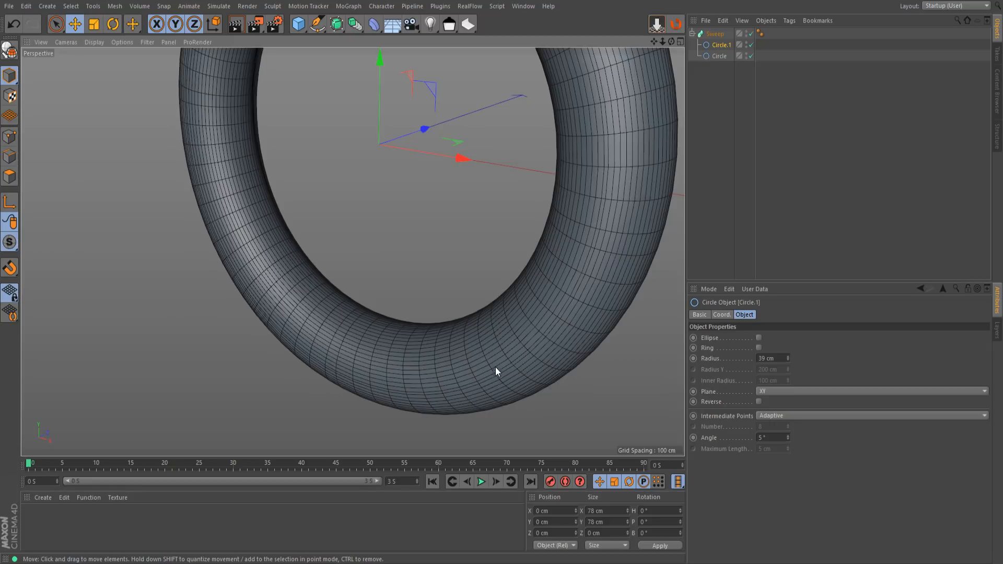
left_click_drag(513, 333, 488, 372, "alt")
scroll(488, 372, "down", 3)
left_click_drag(465, 161, 485, 224, "alt")
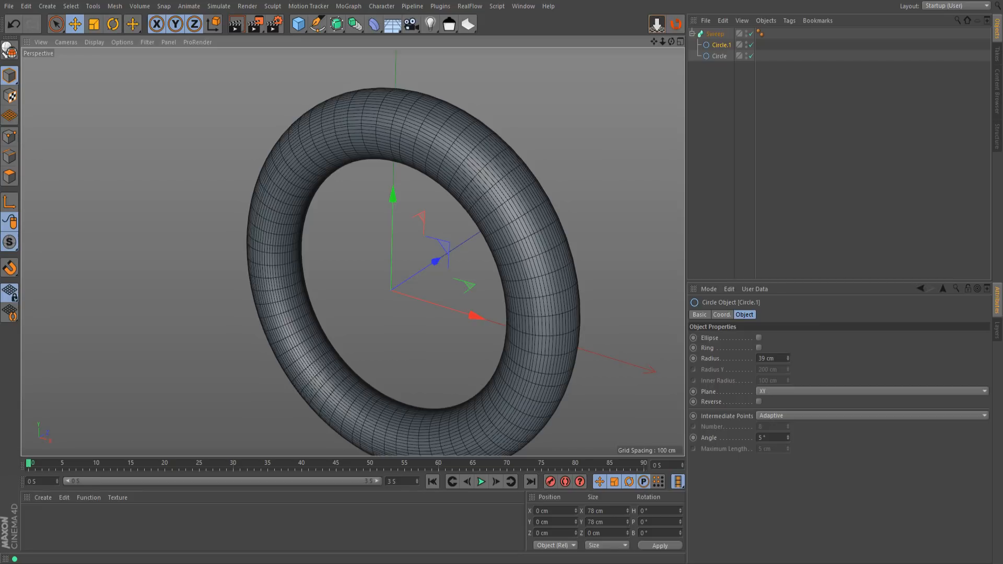
scroll(475, 115, "down", 3)
mouse_move(449, 305)
left_mouse_down("alt")
mouse_move(544, 273)
mouse_move(451, 307)
left_mouse_up("alt")
scroll(400, 286, "up", 2)
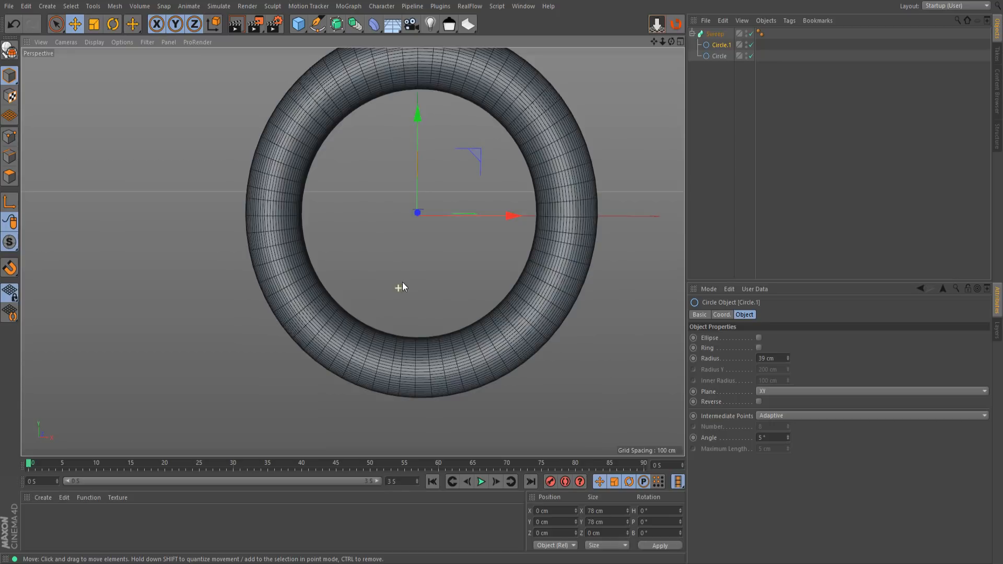
left_click_drag(516, 214, 505, 168, "alt")
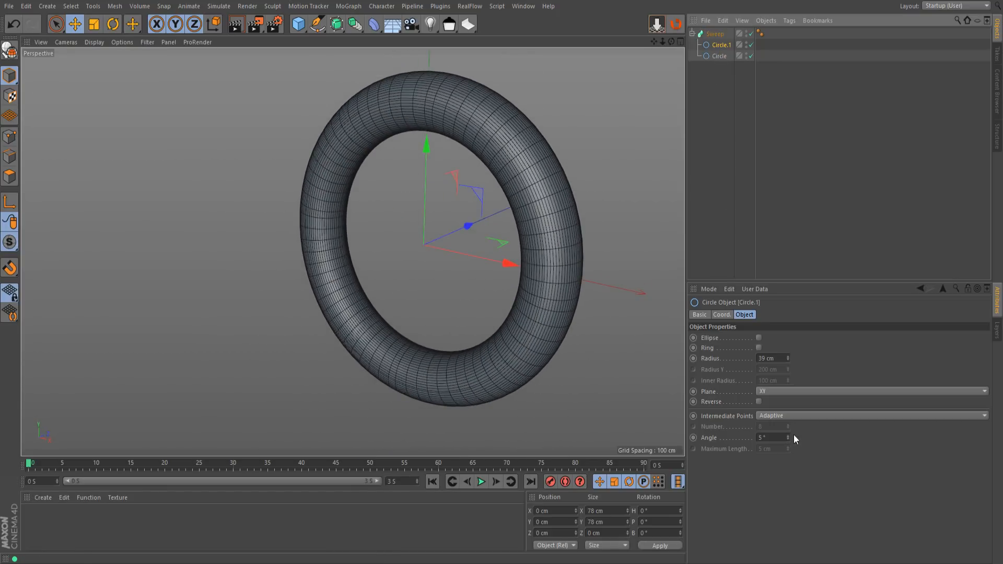
Set the small profile circle's intermediate points to Uniform with a number of 3
left_click(771, 442)
left_click_drag(788, 428, 787, 433)
left_click(788, 425)
left_click(788, 426)
left_click(788, 426)
left_click_drag(401, 384, 459, 349, "alt")
right_click_drag(387, 402, 392, 375, "alt")
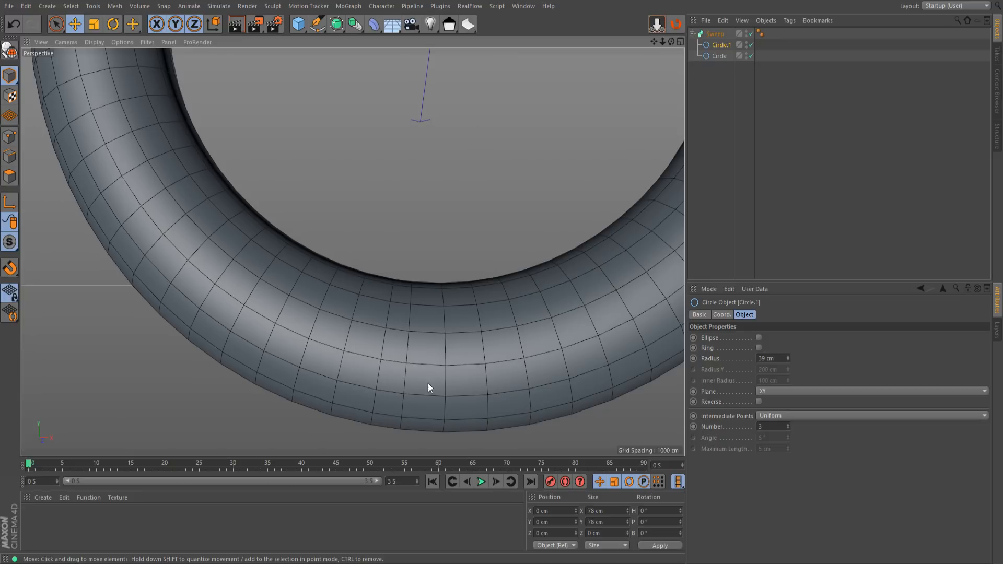
Set the large path circle's intermediate points to Uniform with a number of 8 and check the ring's segments
left_click(720, 56)
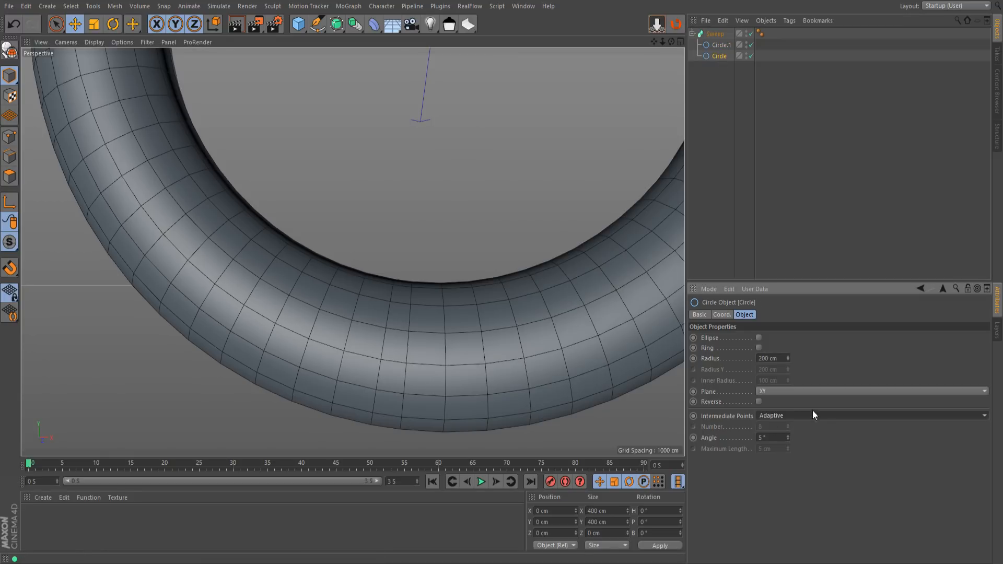
left_click(776, 447)
scroll(448, 327, "down", 5)
scroll(447, 329, "down", 3)
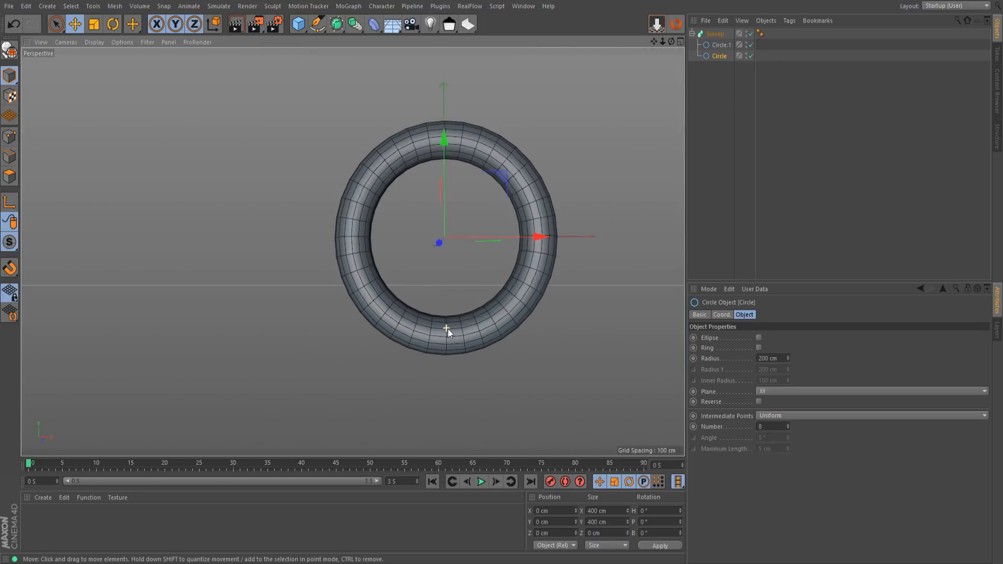
scroll(470, 100, "up", 2)
scroll(454, 125, "up", 3)
scroll(410, 236, "up", 3)
left_click_drag(410, 235, 486, 263, "alt")
scroll(475, 266, "down", 3)
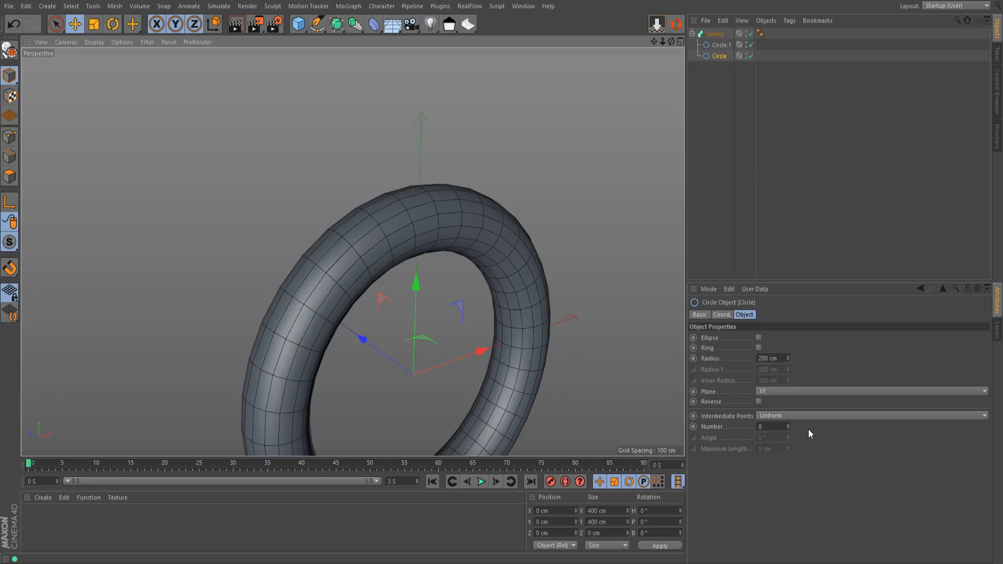
left_click_drag(532, 290, 456, 229, "alt")
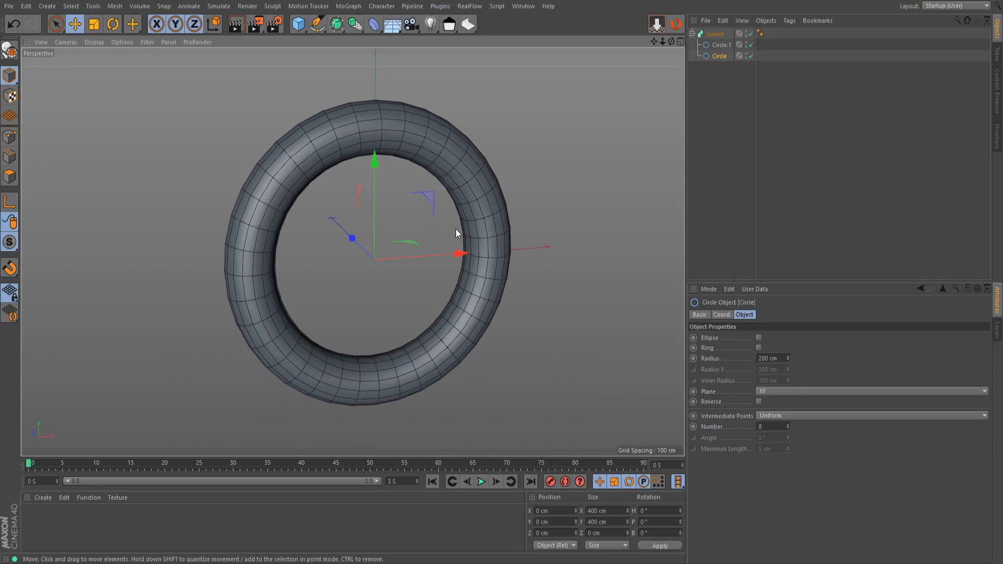
Disable the Sweep and check the large circle's basic, coordinate and object properties
left_click(722, 46)
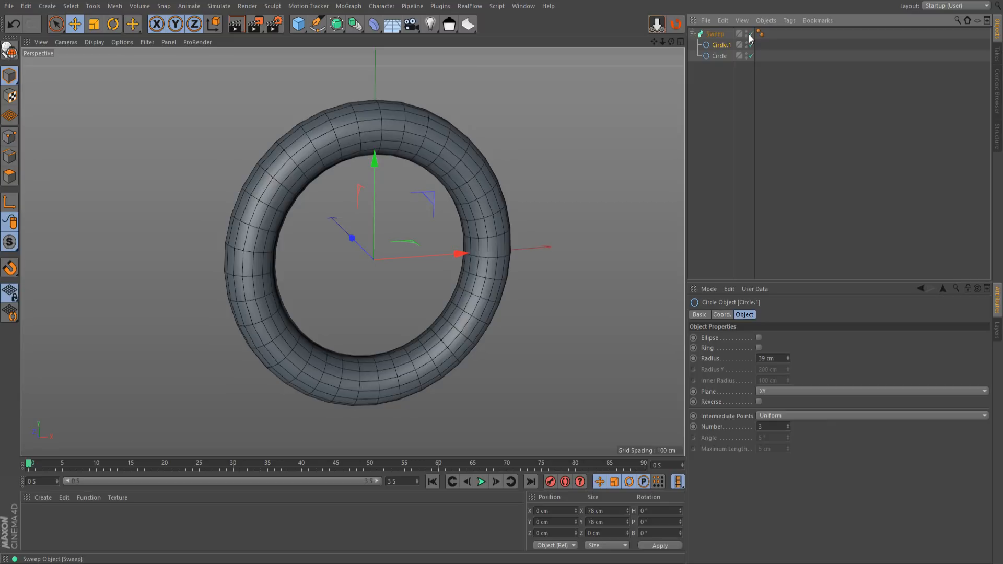
left_click(751, 34)
left_click(718, 56)
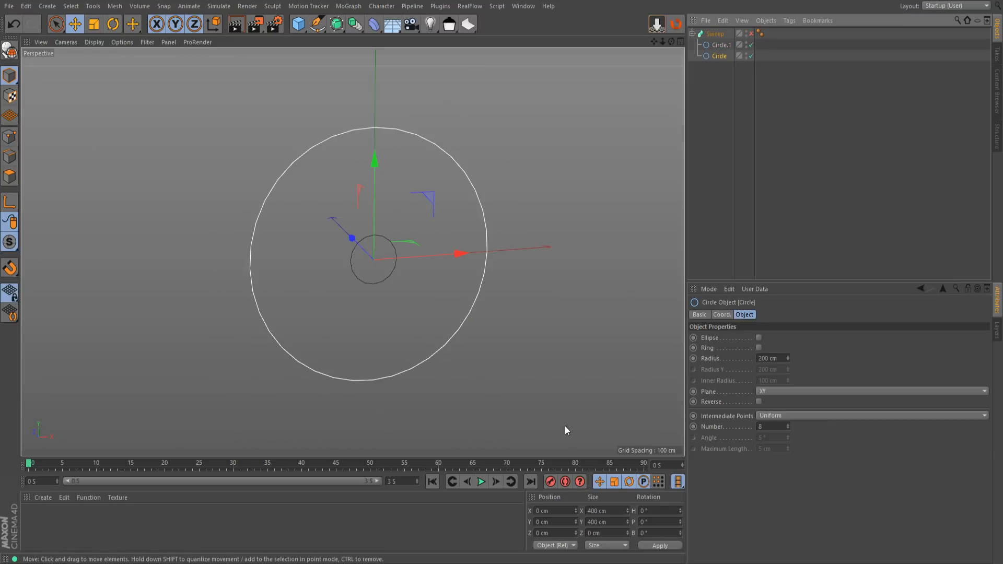
left_click(721, 314)
left_click(745, 314)
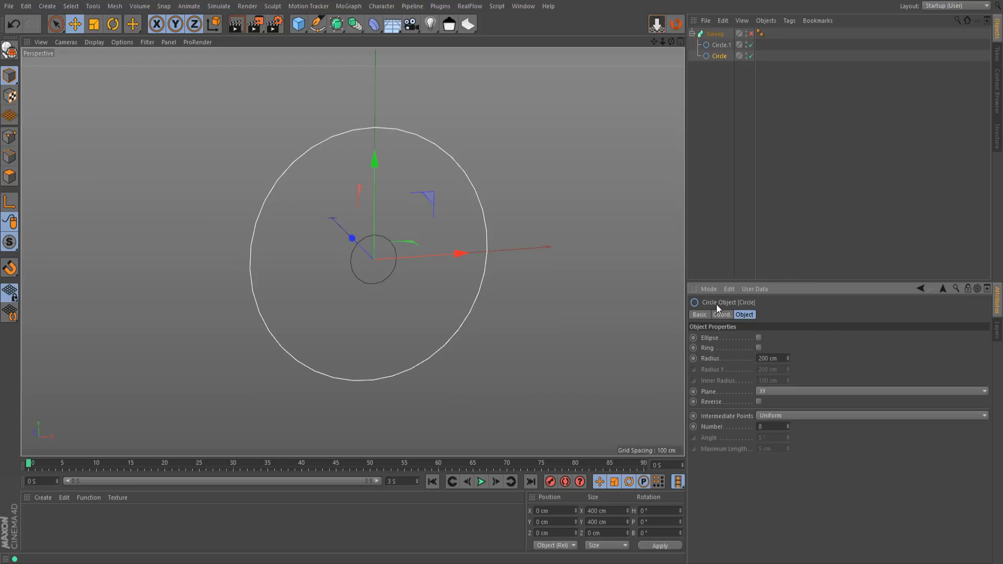
left_click(701, 314)
left_click(728, 314)
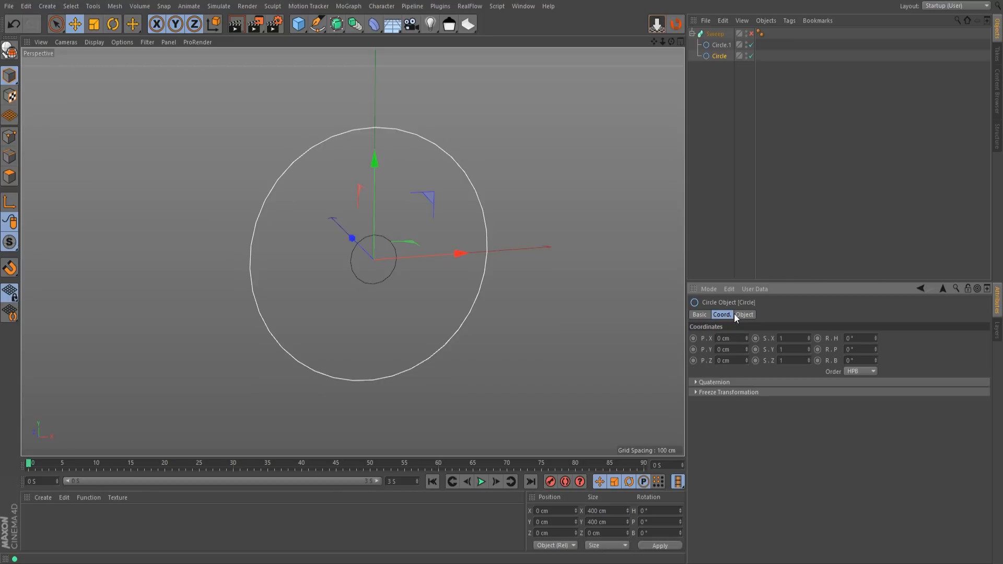
left_click(740, 315)
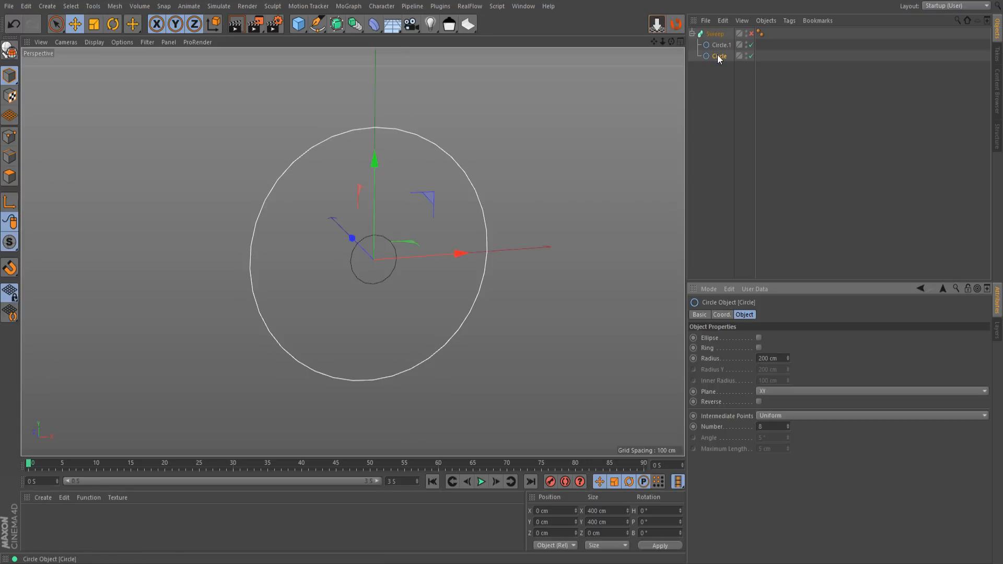
Convert the large circle to an editable spline, turn off Close Spline and re-enable the Sweep
key("c")
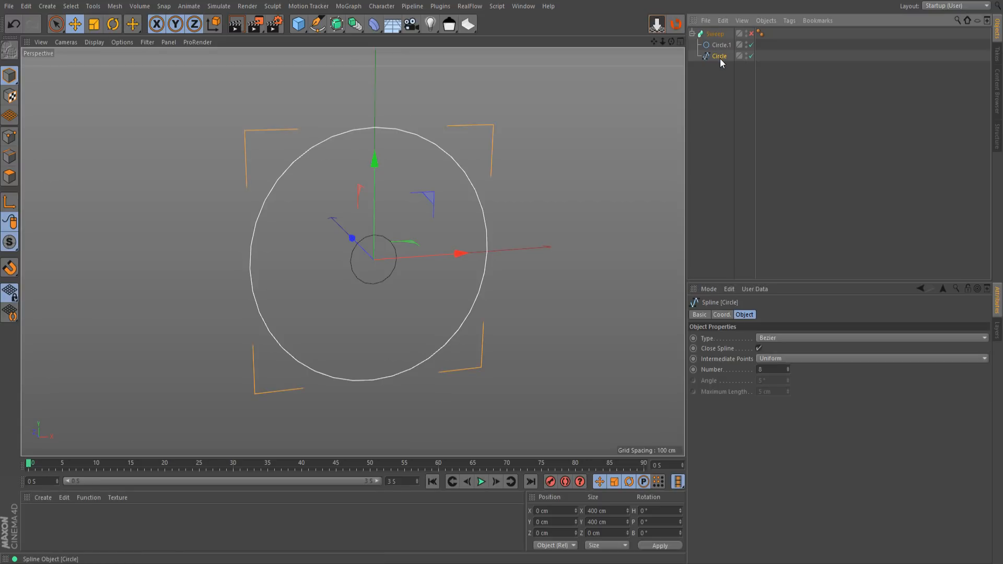
left_click(758, 348)
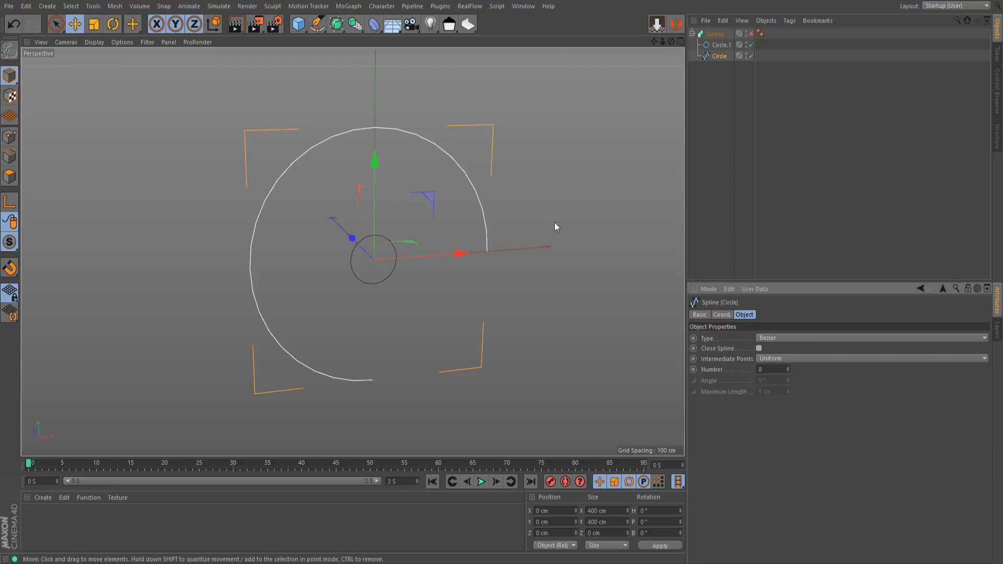
left_click(751, 34)
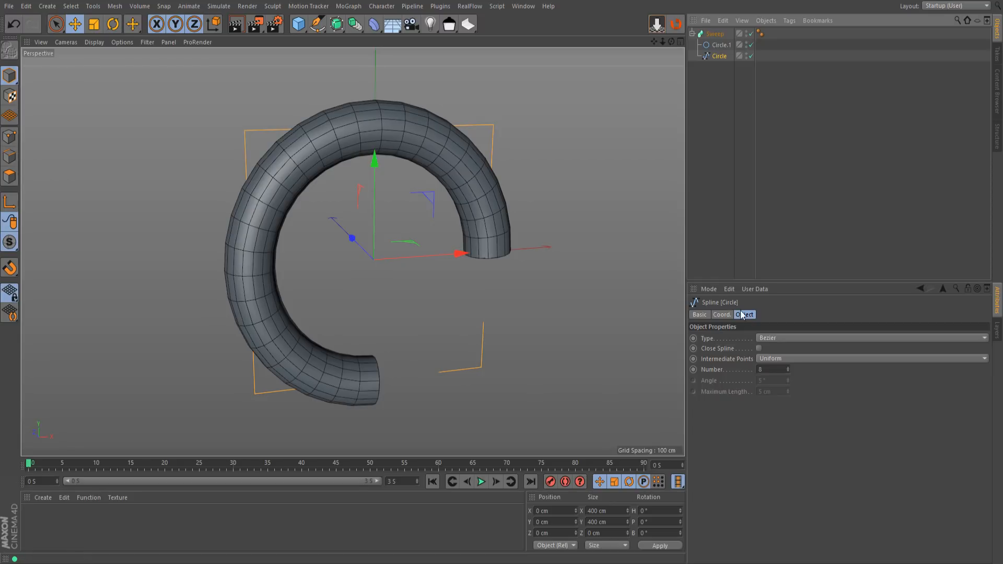
Turn Close Spline back on, then undo the spline changes back to the parametric large circle
left_click(759, 348)
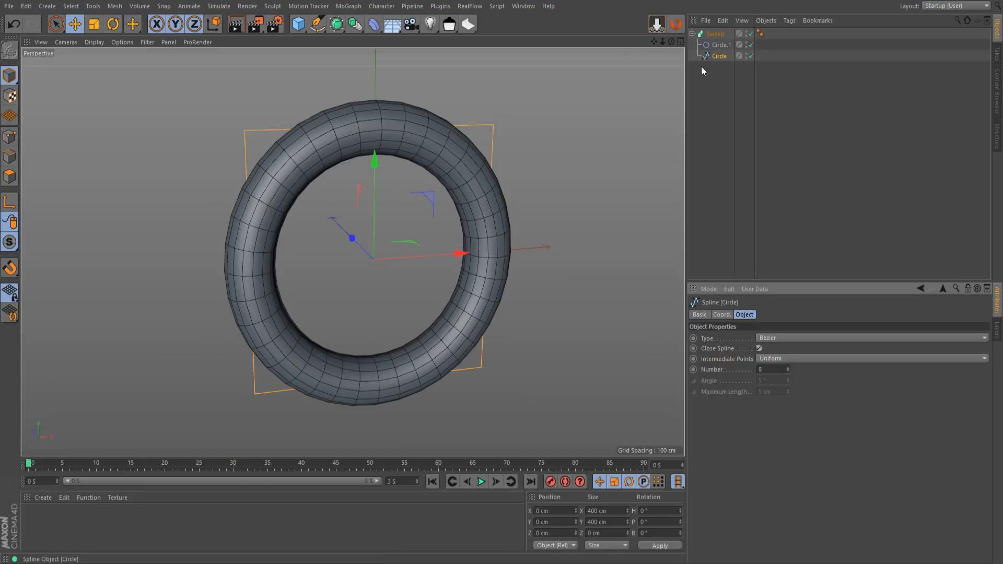
key("ctrl+z")
key("q")
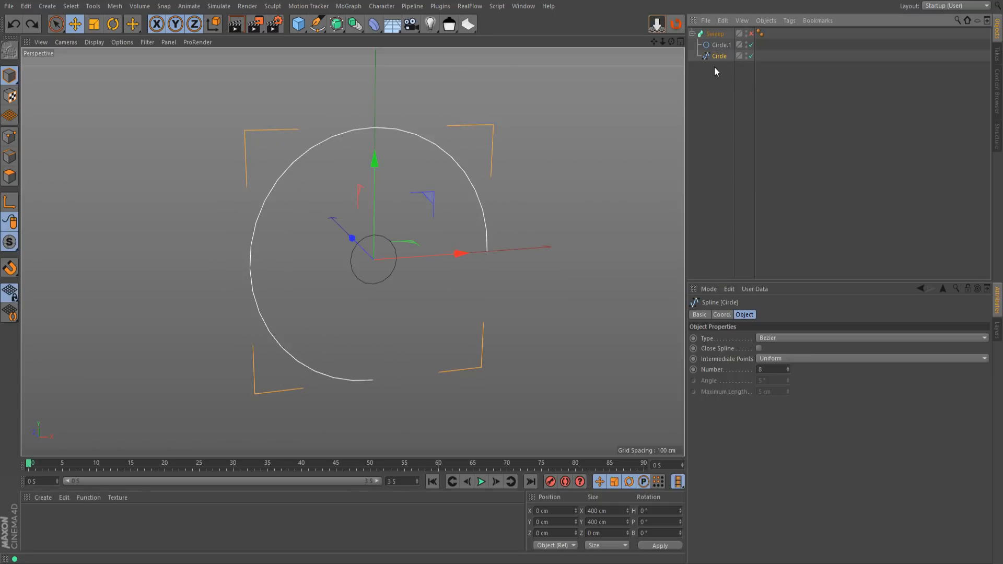
key("ctrl+y")
key("ctrl+z")
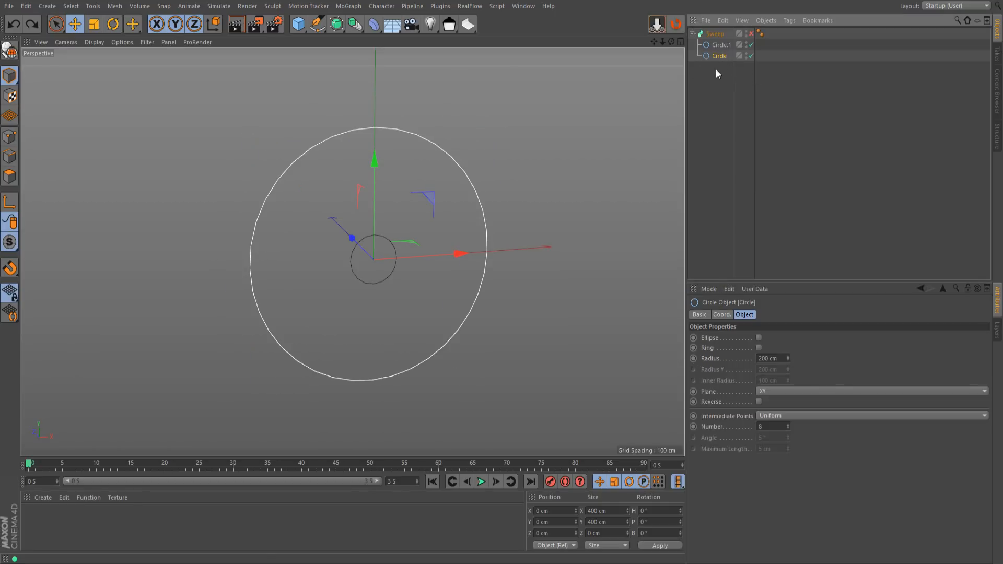
Re-enable the Sweep so the ring is generated from the two parametric circles
scroll(387, 277, "down", 2)
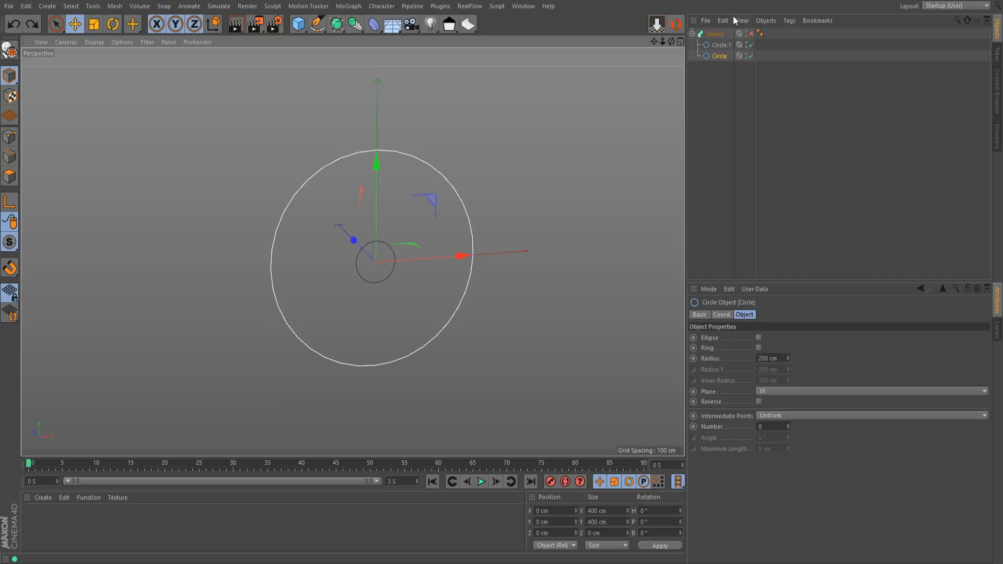
left_click(750, 34)
scroll(418, 329, "down", 2)
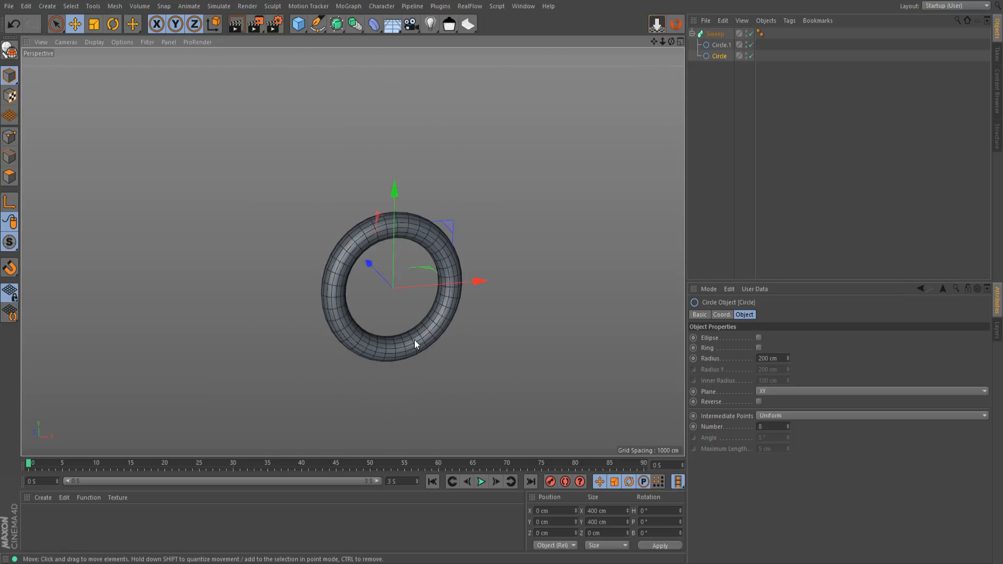
scroll(416, 345, "up", 2)
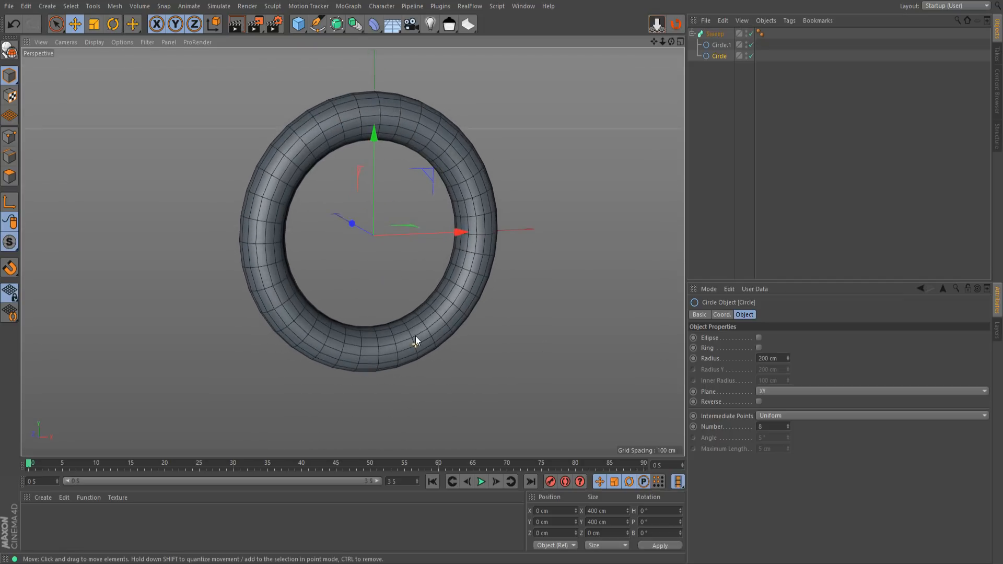
scroll(395, 351, "up", 2)
scroll(382, 357, "up", 2)
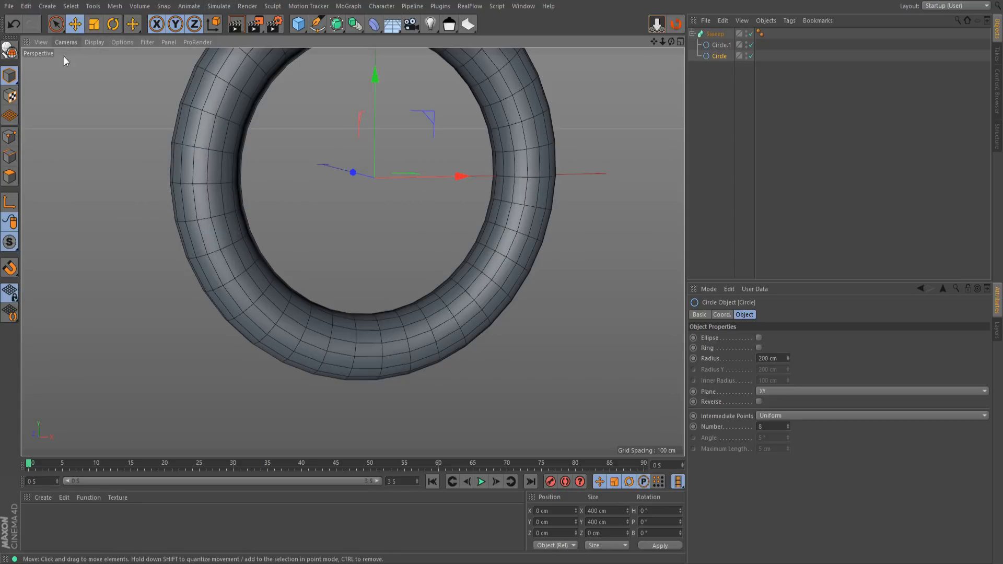
Switch to edge mode and convert the Sweep into an editable polygon object
left_click(10, 156)
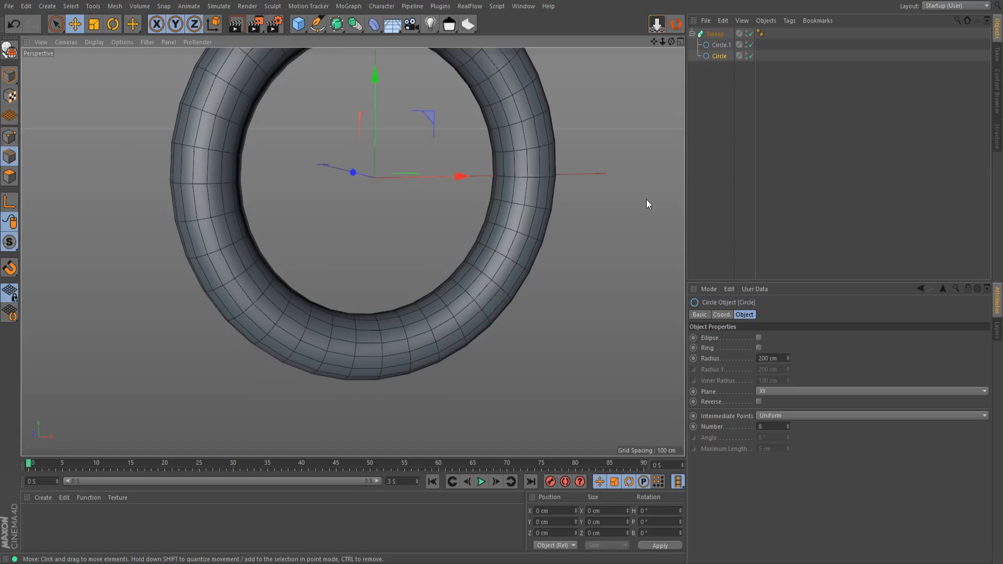
left_click(716, 34)
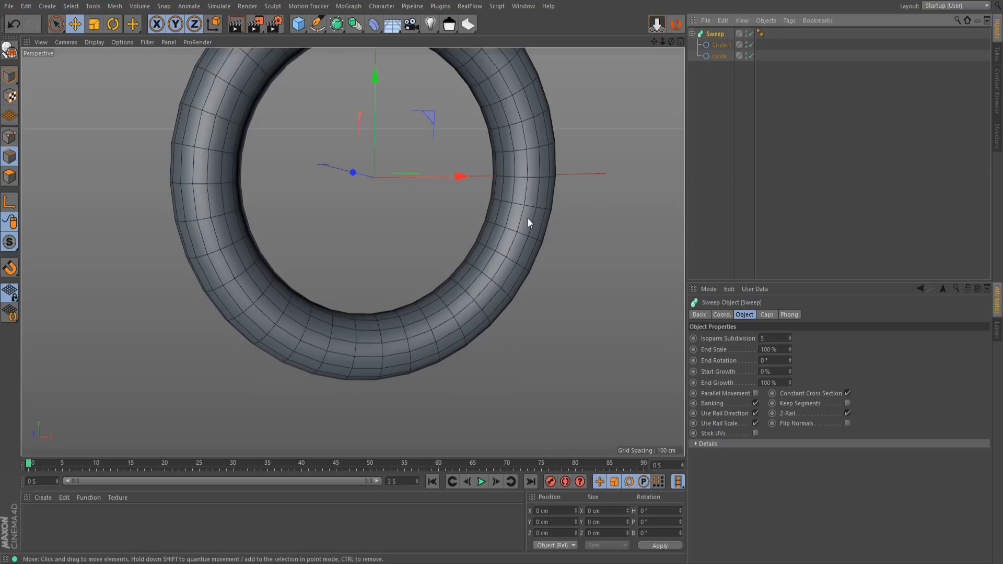
key("c")
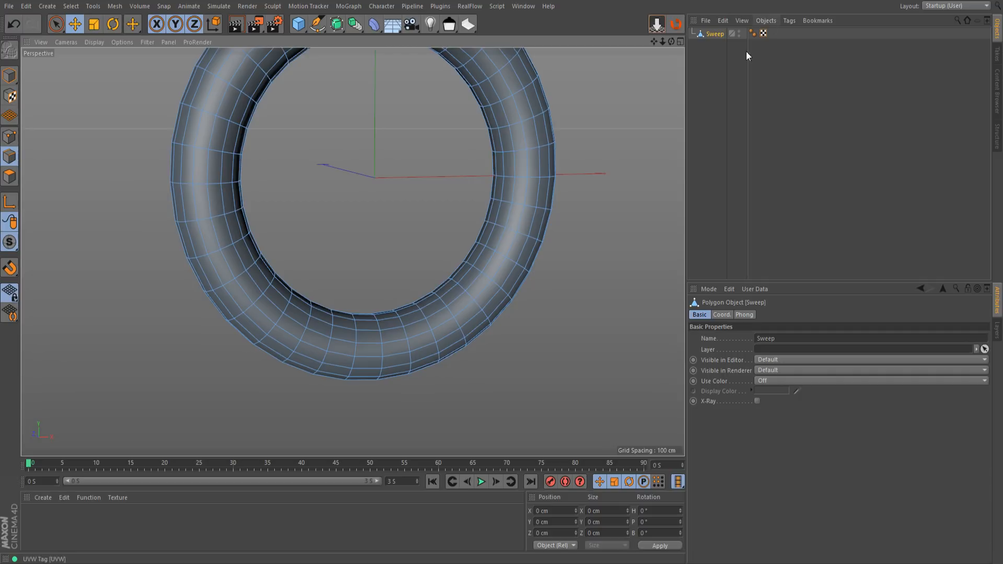
Select the edge loop running around the ring's front and extract it as a spline
left_click(398, 356)
double_click(398, 355)
left_click_drag(398, 355, 468, 316, "alt")
left_click(116, 6)
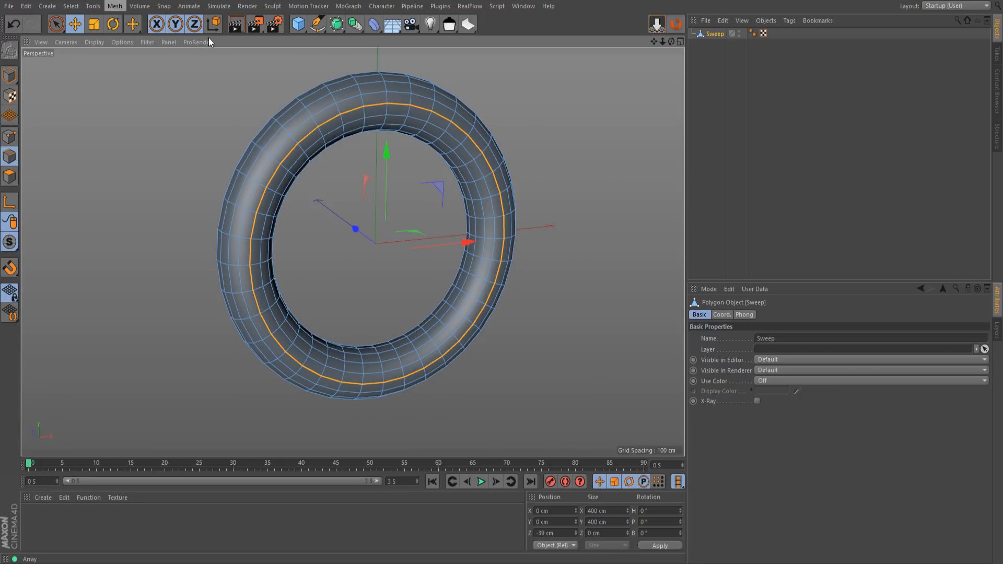
left_click(193, 198)
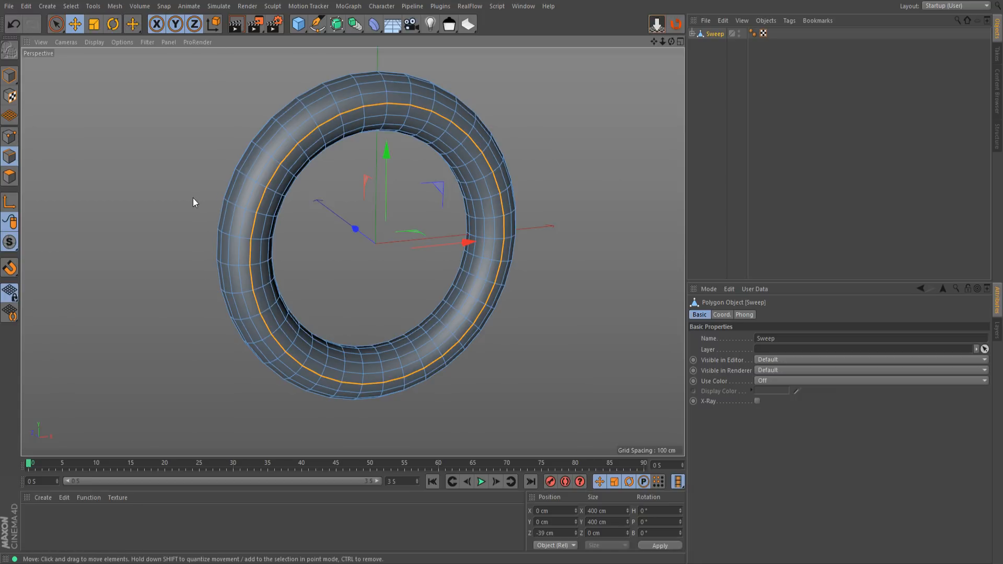
Move the extracted spline out of the Sweep mesh's hierarchy and delete the mesh
left_click(693, 33)
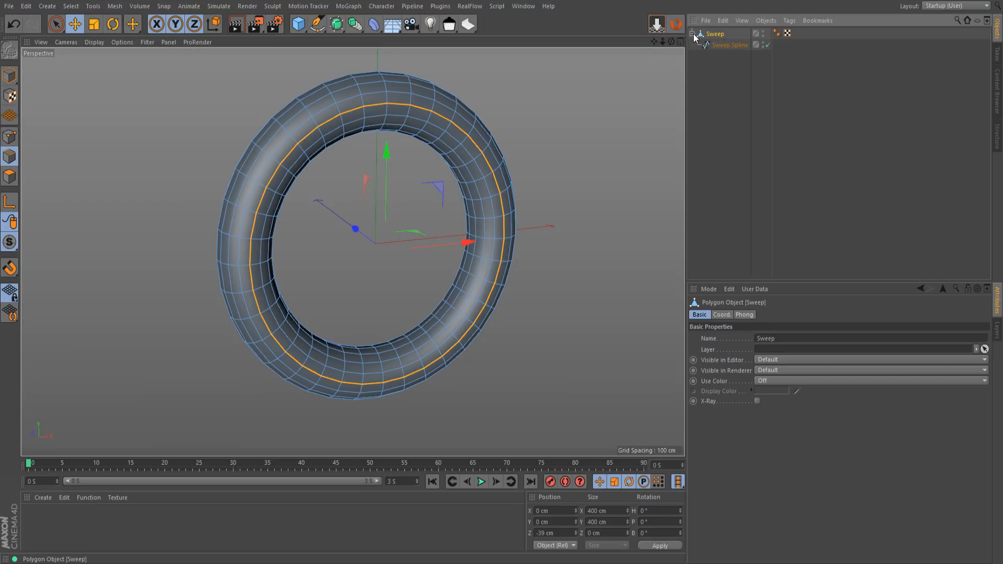
left_click(726, 45)
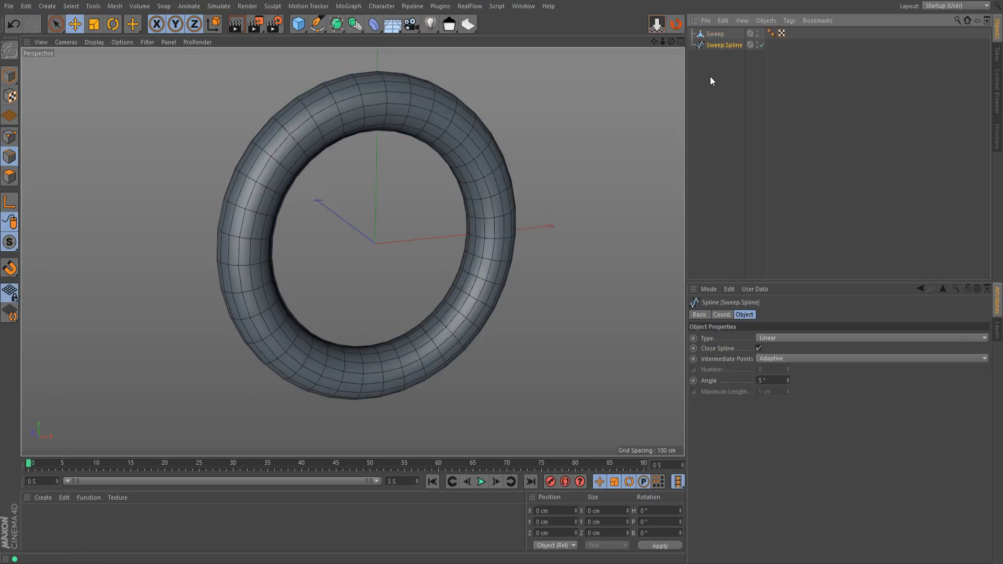
left_click(712, 35)
key("Delete")
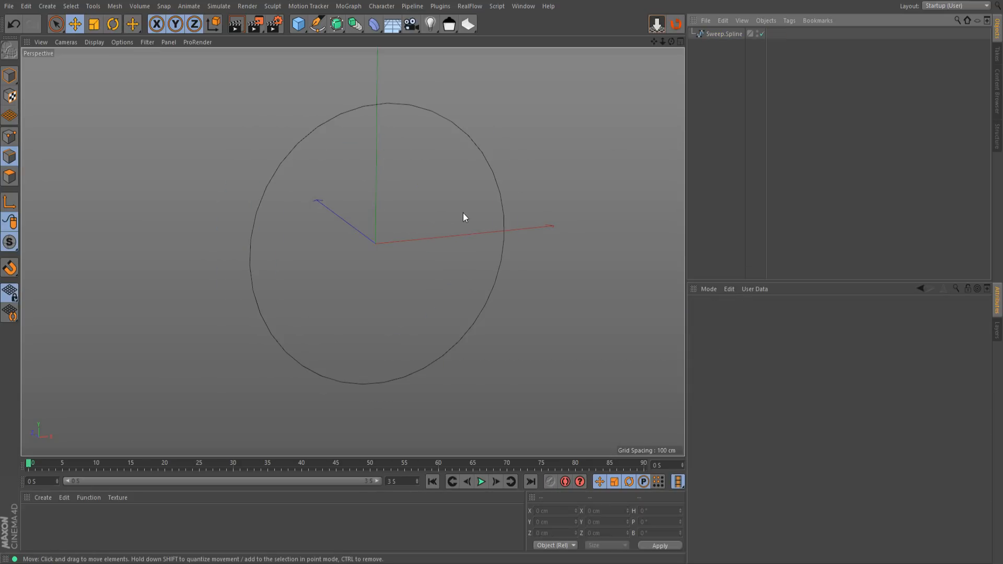
Turn off Close Spline on the extracted spline to open the loop
left_click(720, 36)
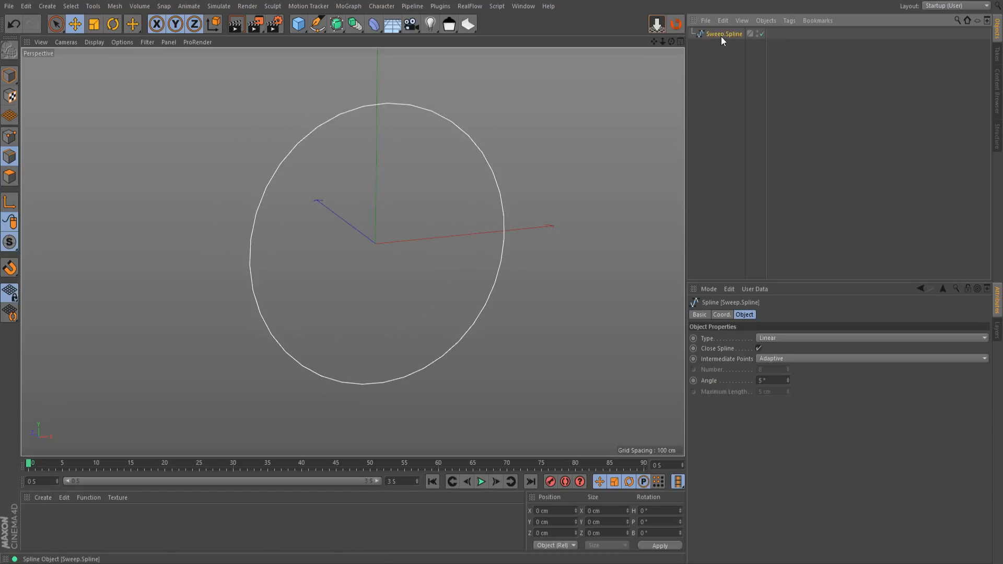
left_click(760, 349)
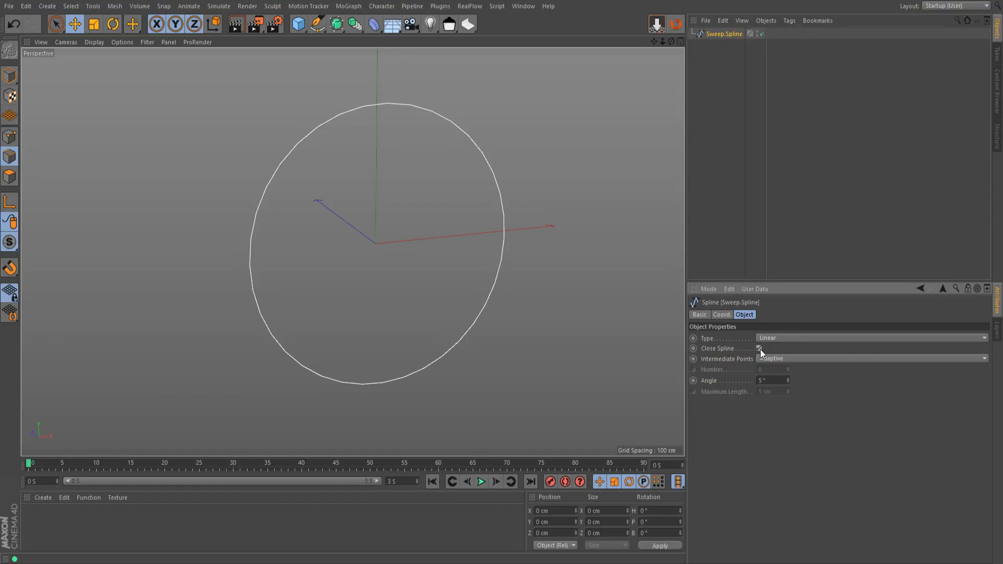
scroll(522, 221, "up", 5)
left_click_drag(484, 246, 428, 233, "alt")
scroll(429, 234, "down", 2)
middle_click_drag(443, 243, 489, 252, "alt")
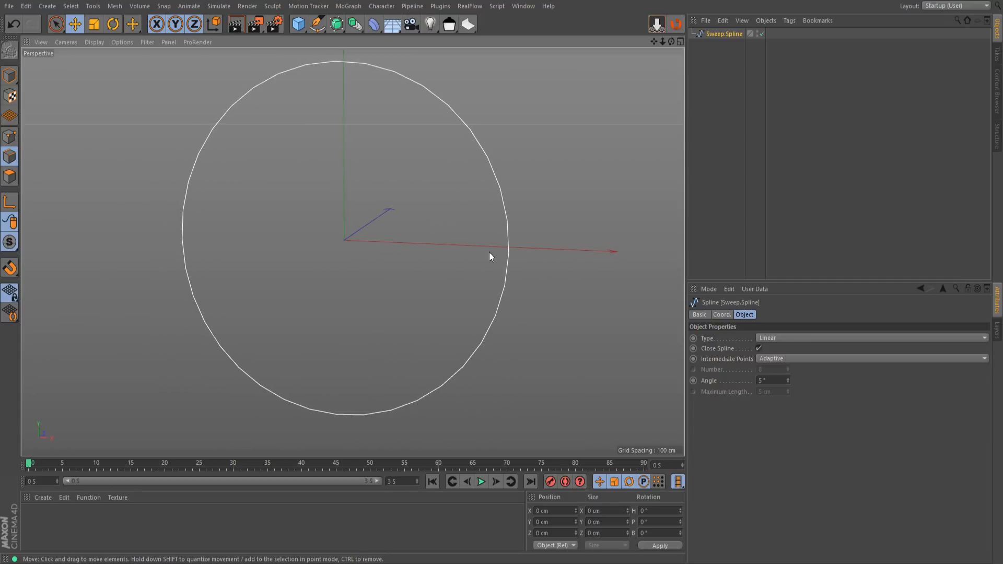
left_click(759, 349)
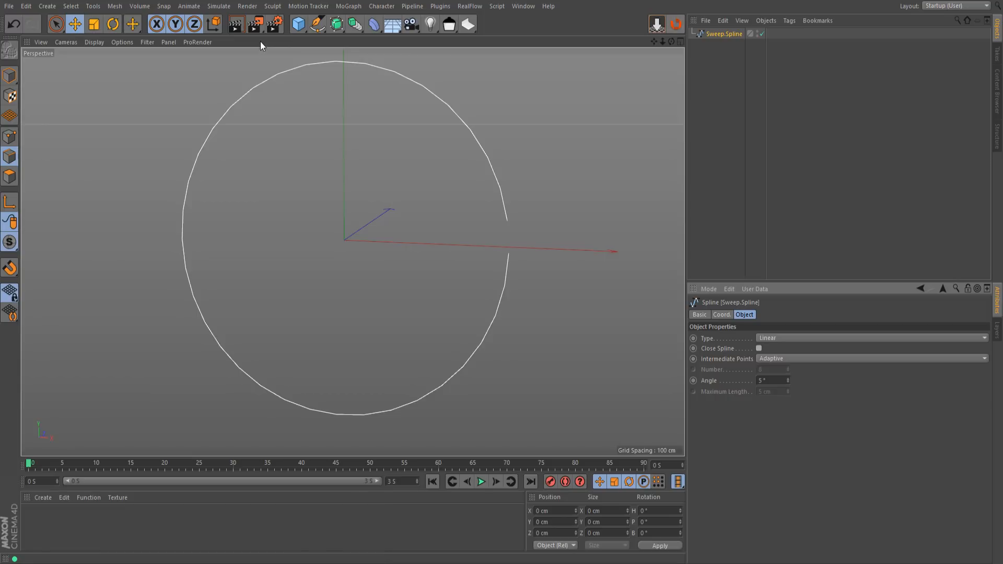
Add a Sweep generator using a new circle as the profile and the open extracted spline as the path
left_click(337, 24, "alt")
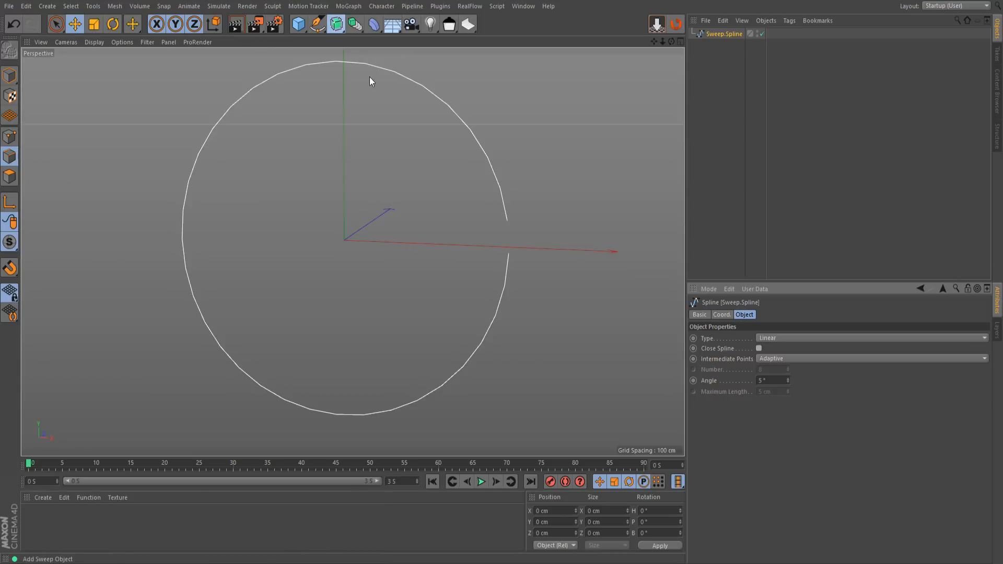
left_click_drag(712, 45, 714, 32)
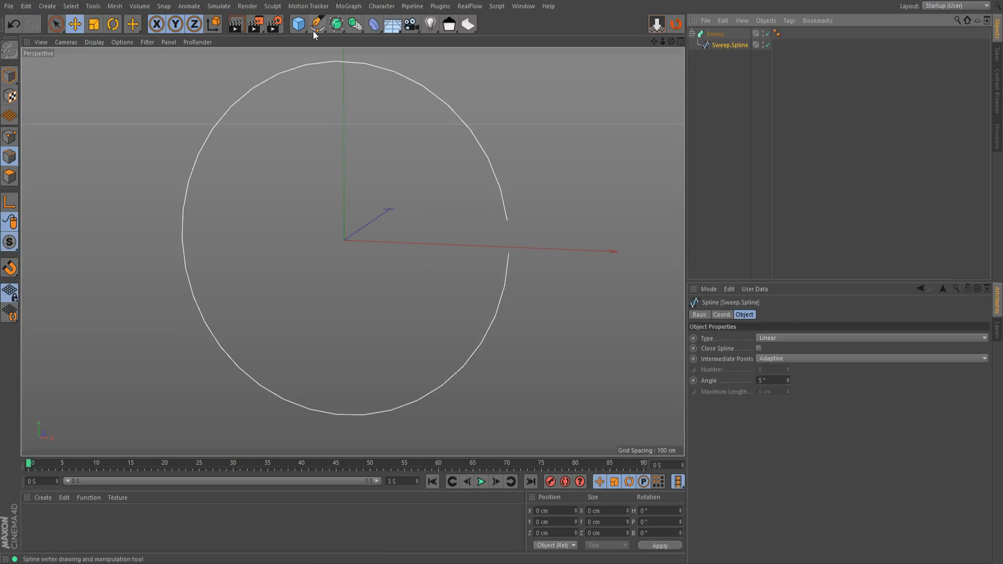
left_click_drag(315, 29, 440, 55)
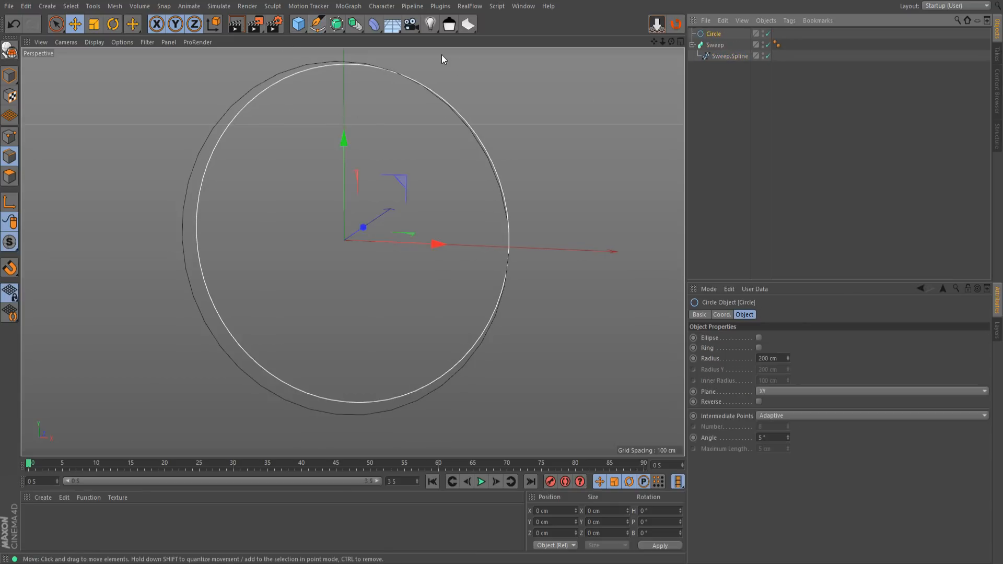
left_click_drag(714, 34, 716, 48)
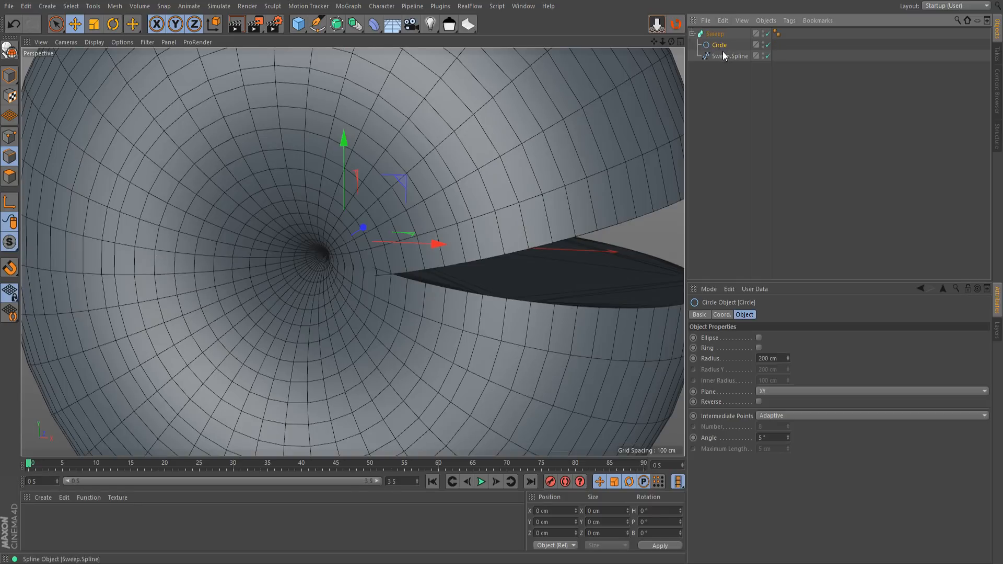
Set the profile circle's radius to 16 cm and its intermediate points to Uniform with a number of 2
left_click_drag(788, 359, 788, 418)
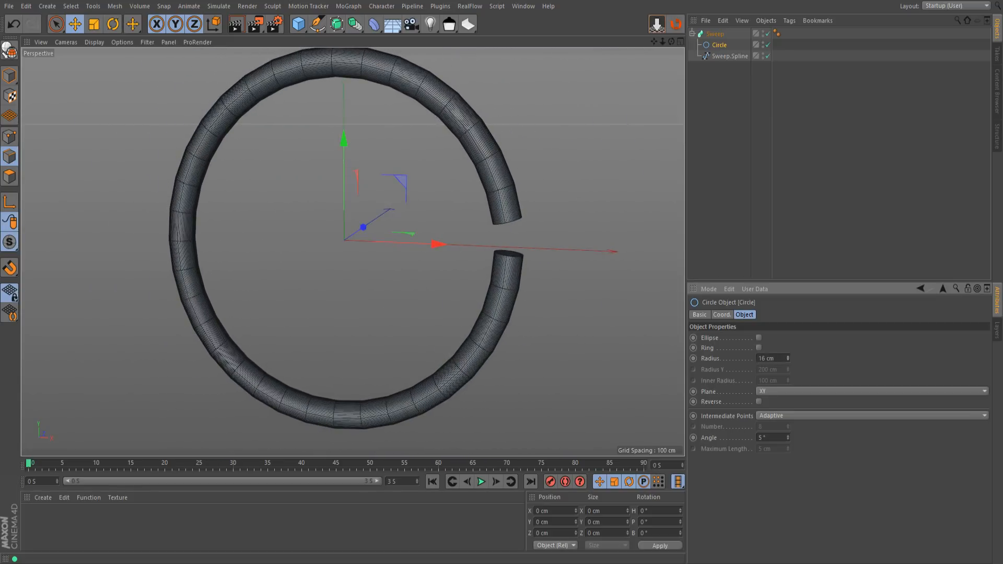
left_click(779, 415)
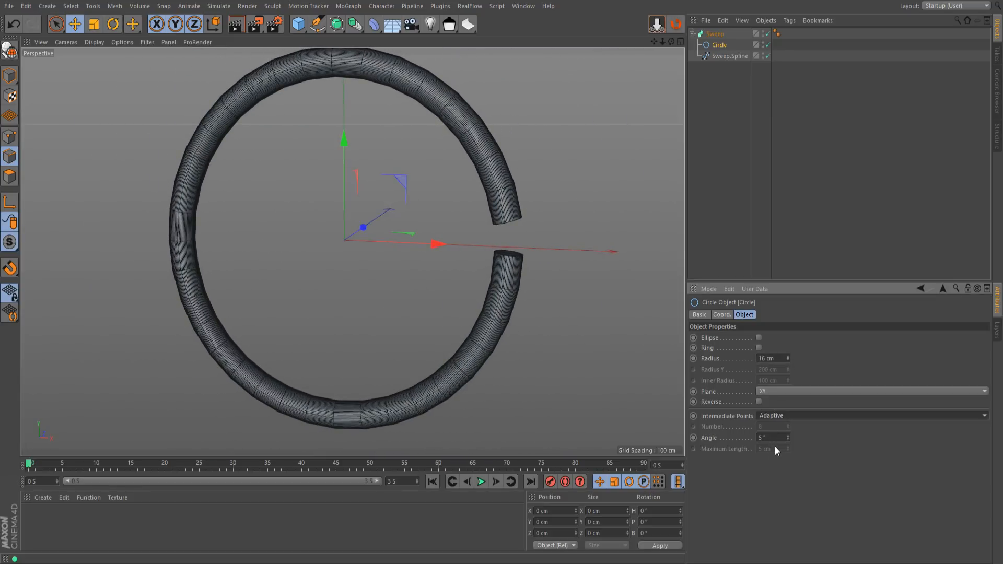
left_click(776, 446)
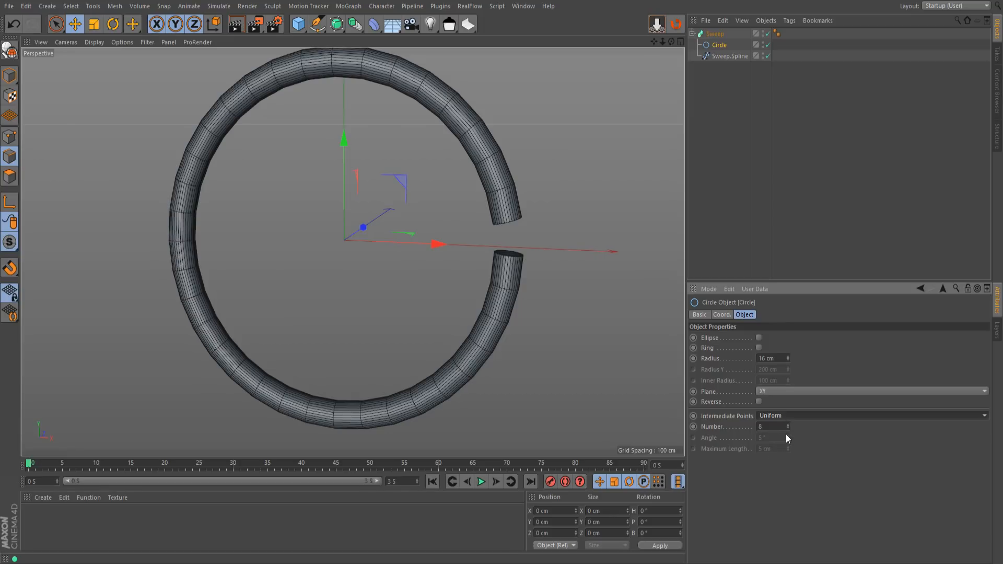
left_click(787, 430)
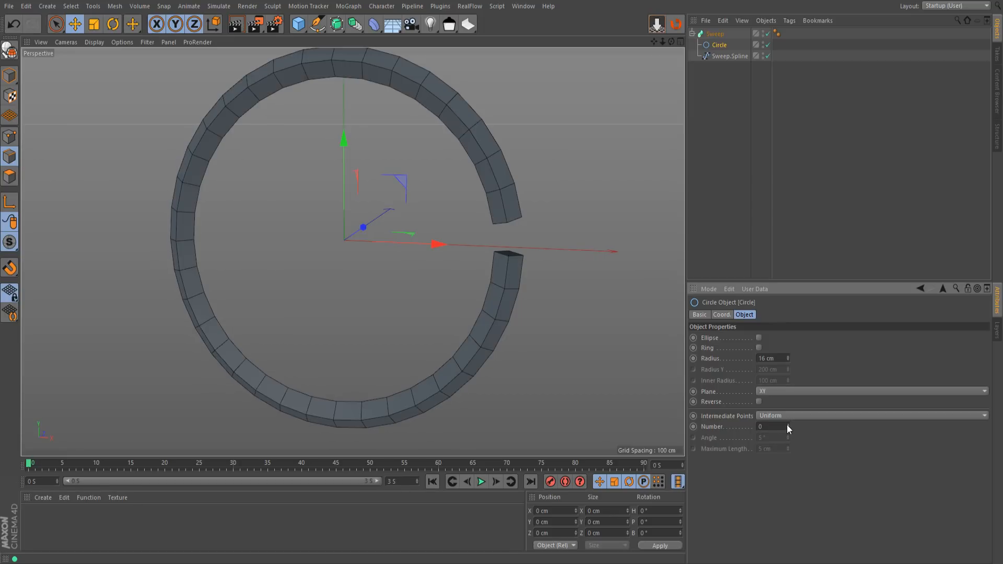
double_click(788, 425)
scroll(509, 258, "up", 3)
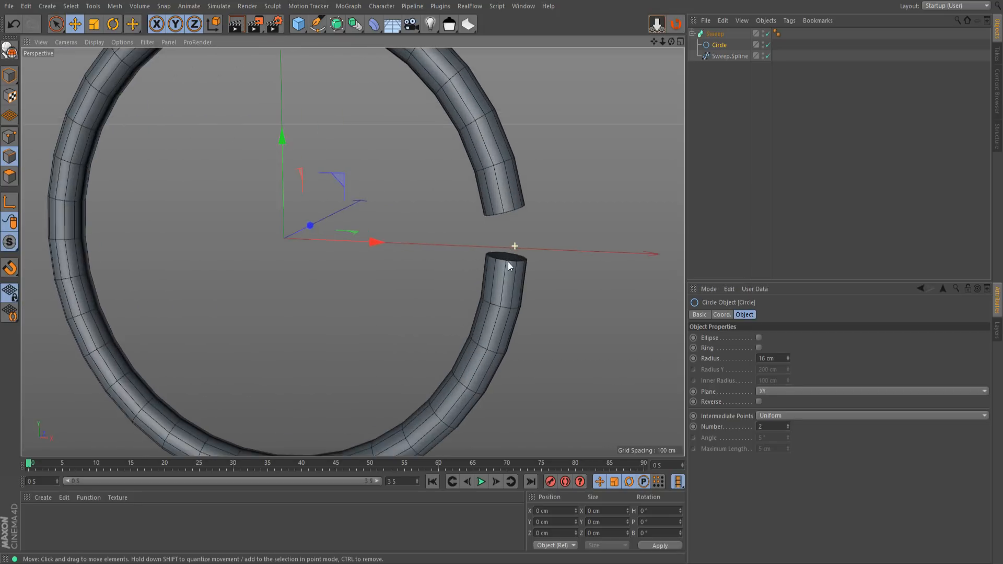
scroll(517, 248, "up", 2)
Turn on Close Spline for the extracted path spline to close the gap in the ring
left_click(720, 55)
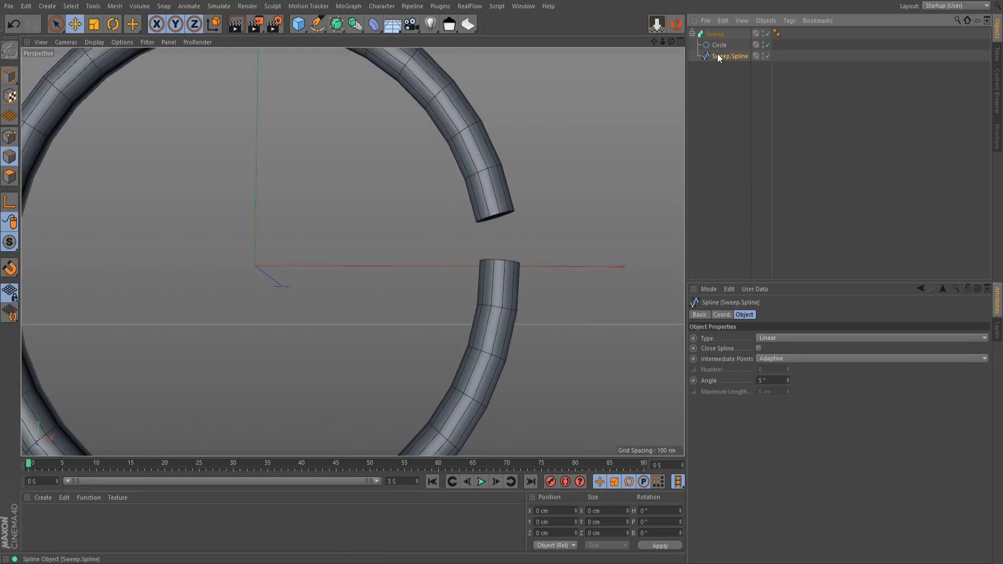
left_click(759, 348)
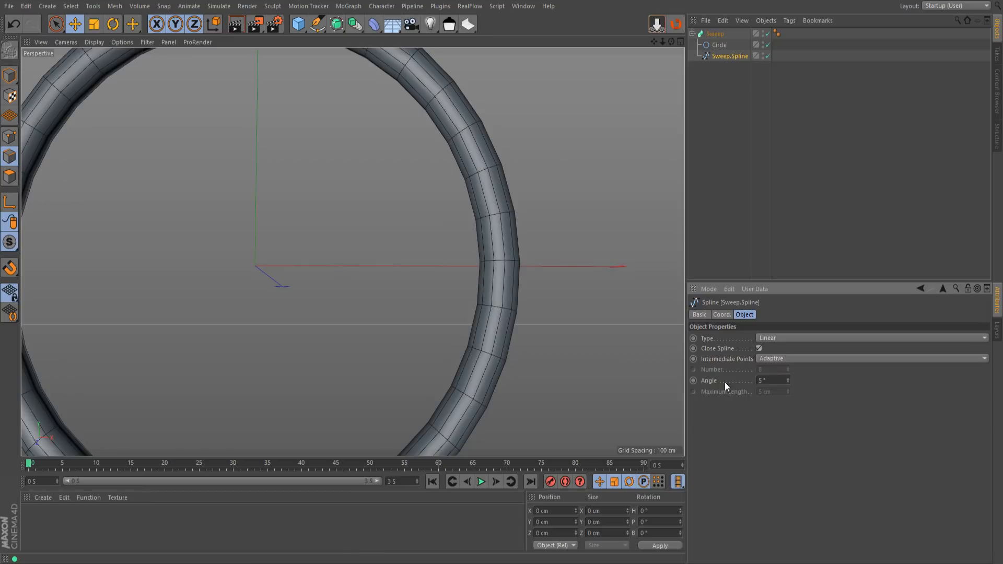
scroll(391, 251, "down", 3)
middle_click_drag(377, 264, 395, 259, "alt")
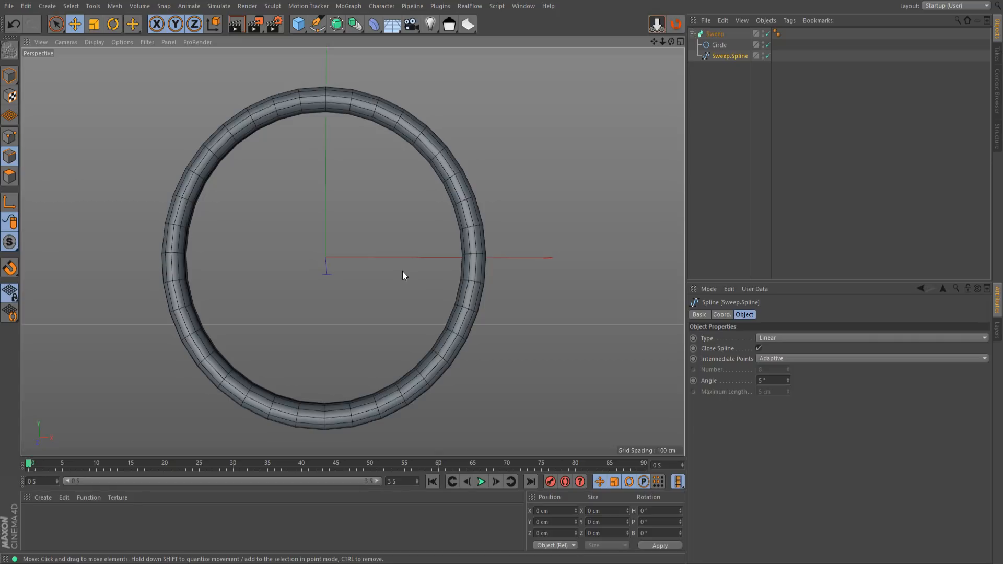
scroll(393, 262, "down", 1)
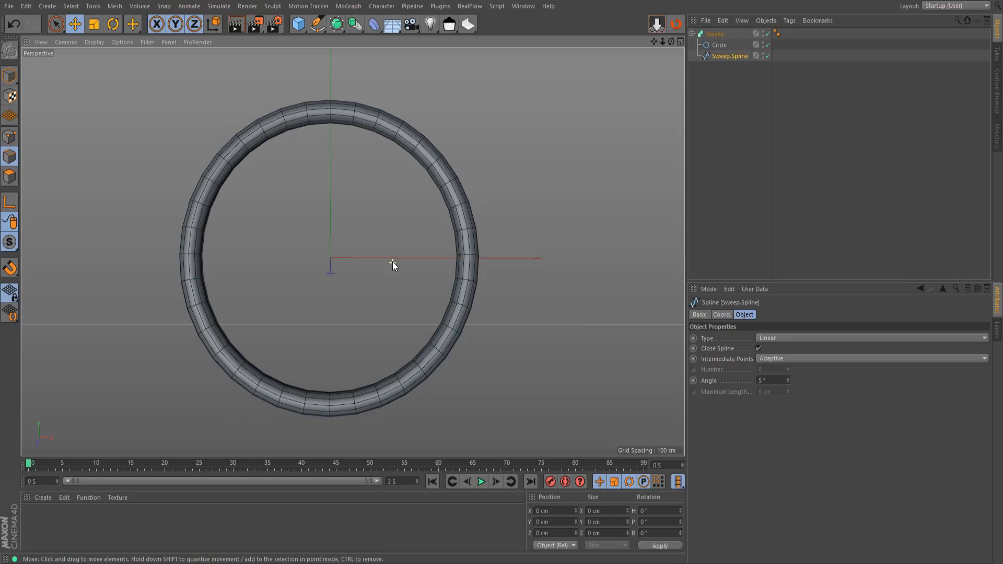
scroll(418, 313, "down", 1)
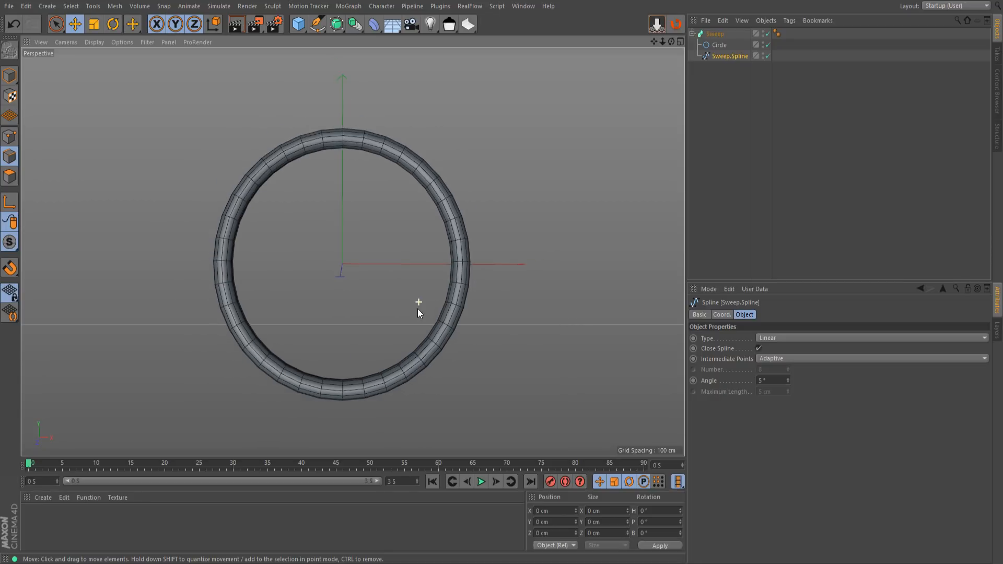
Toggle Close Spline off and on to compare the open and closed ring, leaving it on
left_click(760, 349)
left_click(760, 349)
left_click(759, 350)
left_click(760, 349)
mouse_move(471, 306)
left_mouse_down("alt")
mouse_move(399, 352)
mouse_move(428, 310)
mouse_move(457, 294)
left_mouse_up("alt")
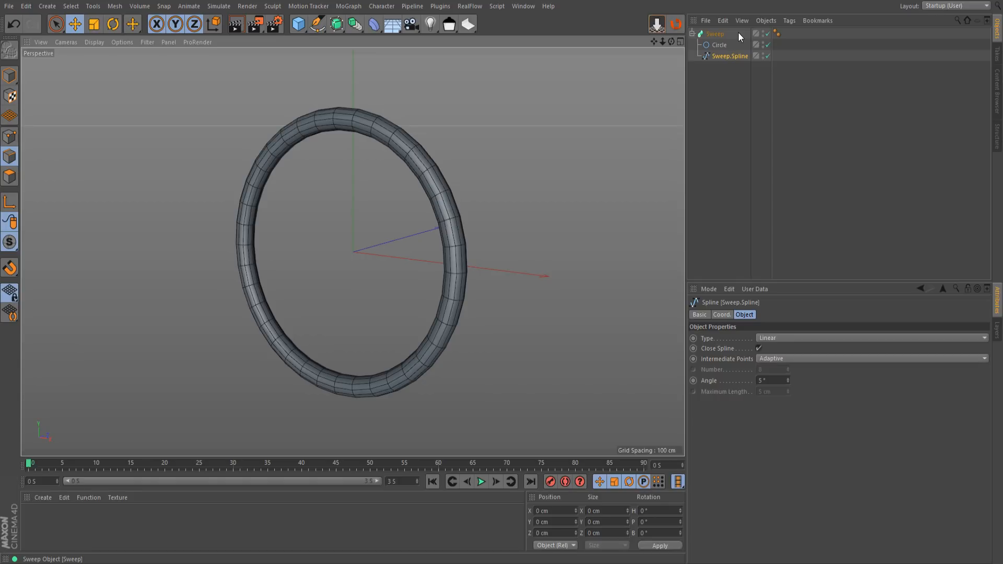
Delete the Sweep together with its splines and add a fresh Sweep generator
left_click(720, 36)
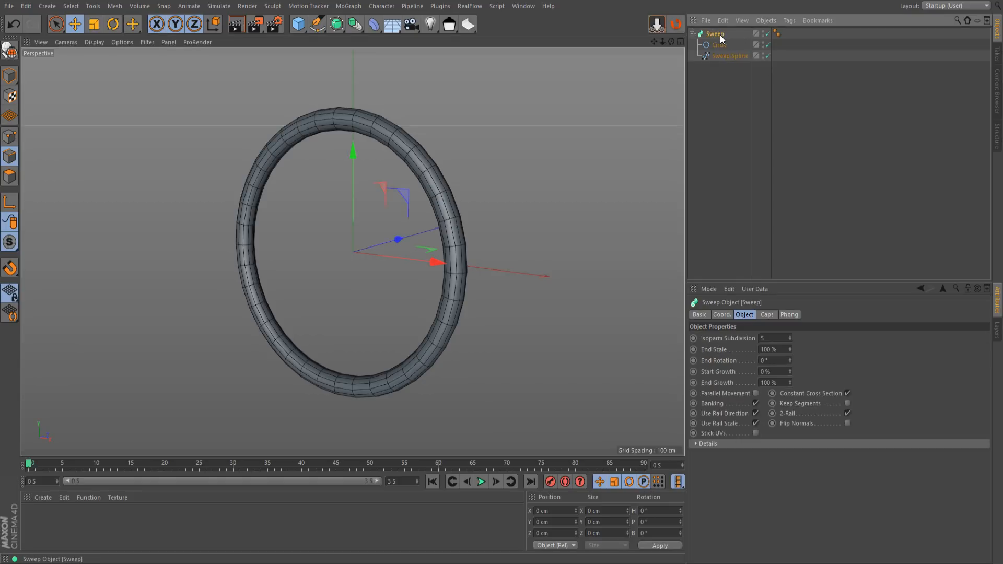
key("Delete")
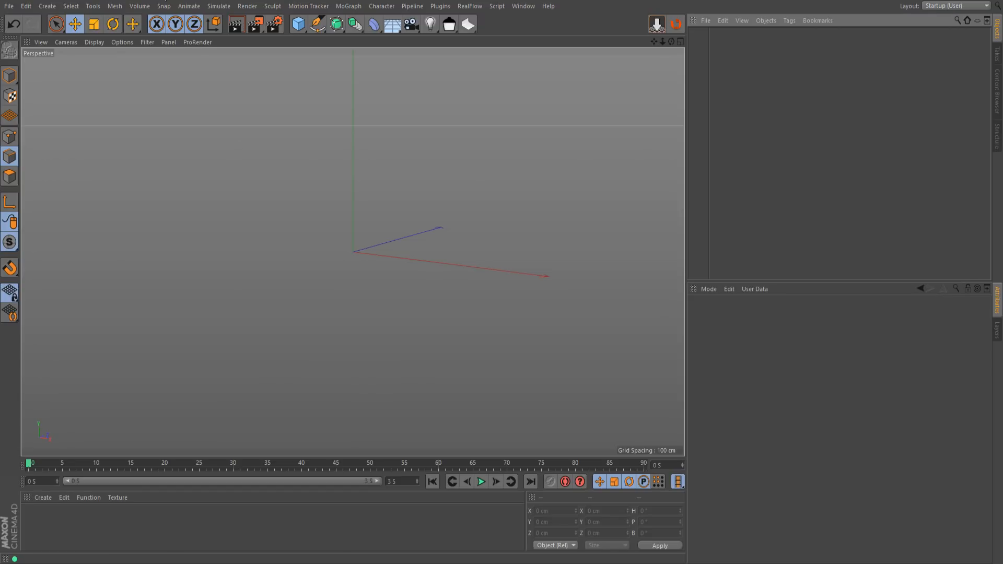
left_click_drag(337, 31, 389, 84)
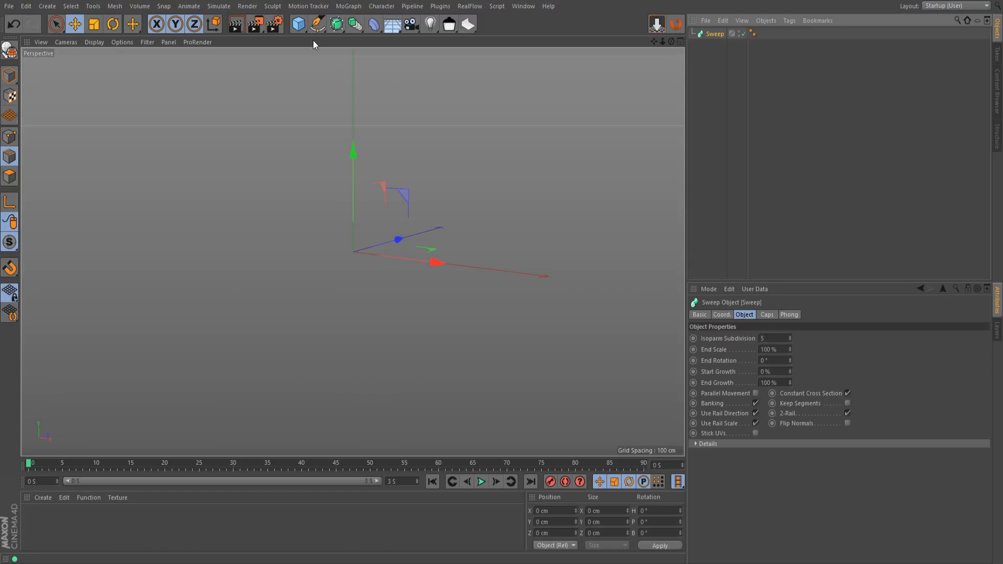
Create a 34 cm profile circle and a 200 cm path circle and nest both under the Sweep, profile first
mouse_move(320, 26)
left_mouse_down()
mouse_move(400, 64)
mouse_move(416, 58)
left_mouse_up()
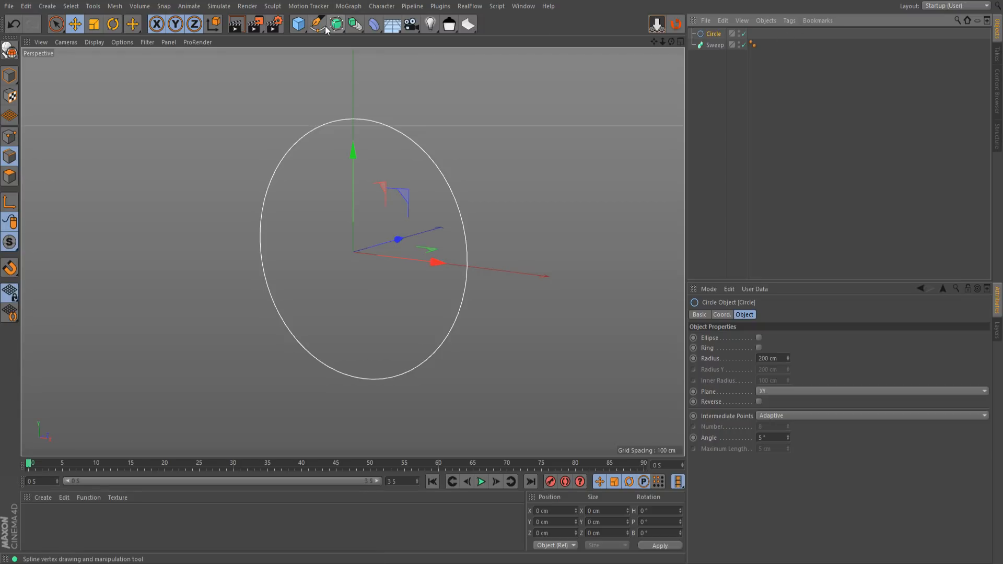
left_click_drag(713, 33, 713, 39, "ctrl")
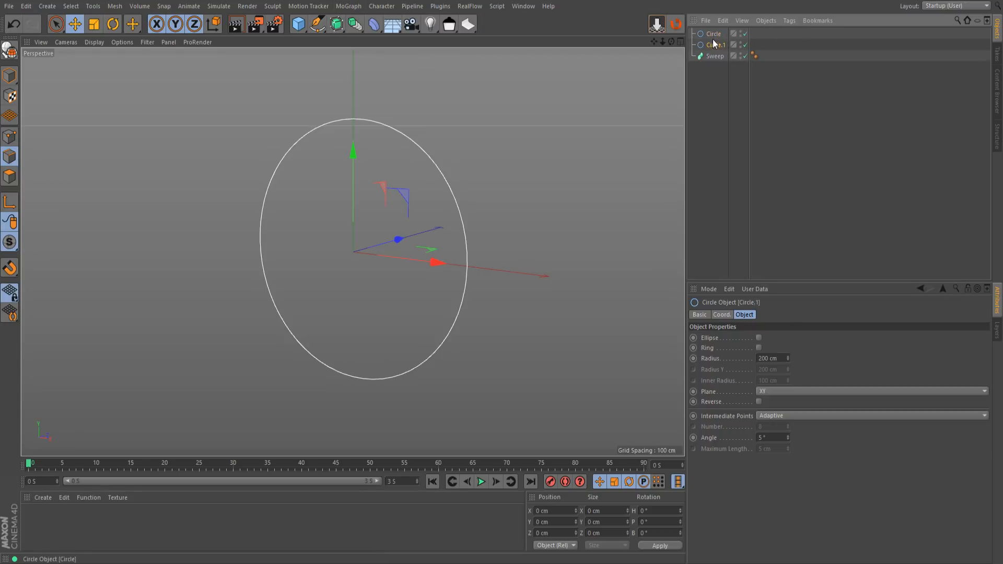
left_click_drag(788, 358, 788, 406)
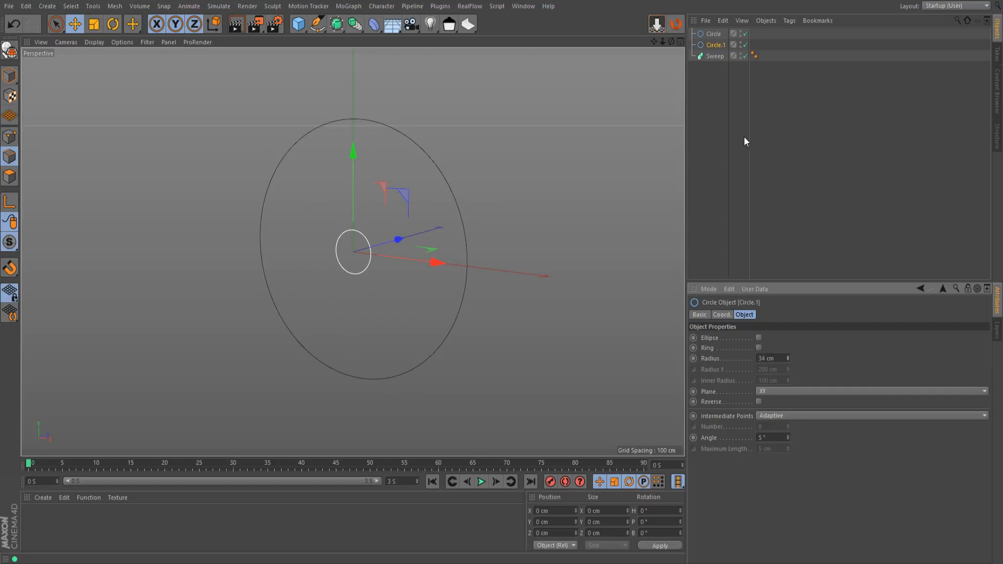
mouse_move(714, 45)
left_mouse_down()
mouse_move(721, 57)
mouse_move(721, 41)
left_mouse_up()
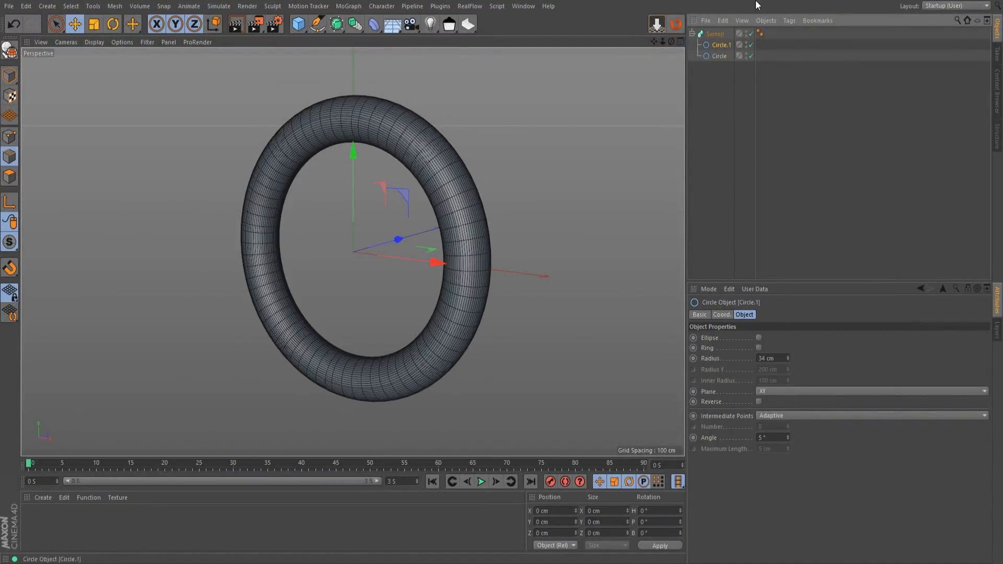
Set the 200 cm path circle's intermediate points to Uniform with a number of 1
left_click(717, 55)
left_click(778, 450)
left_click_drag(788, 426, 788, 449)
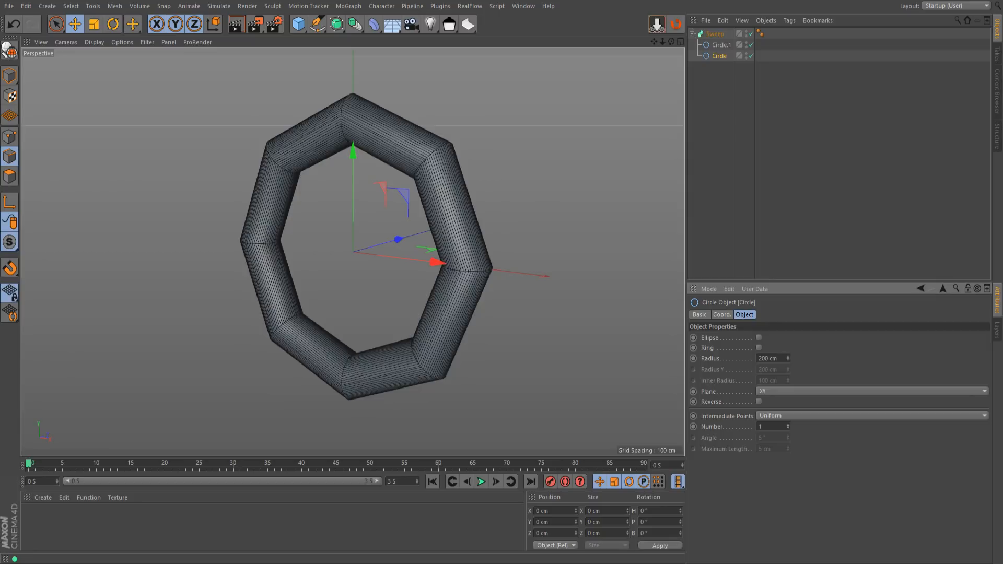
Increase the path circle's Uniform intermediate point number to give the ring more segments along its length
left_click(789, 425)
left_click(789, 425)
left_click(788, 425)
left_click(789, 425)
left_click(788, 425)
left_click(789, 425)
left_click(789, 425)
left_click(788, 425)
left_click(788, 425)
Set the 34 cm profile circle's intermediate points to Uniform with a number of 2
left_click(720, 45)
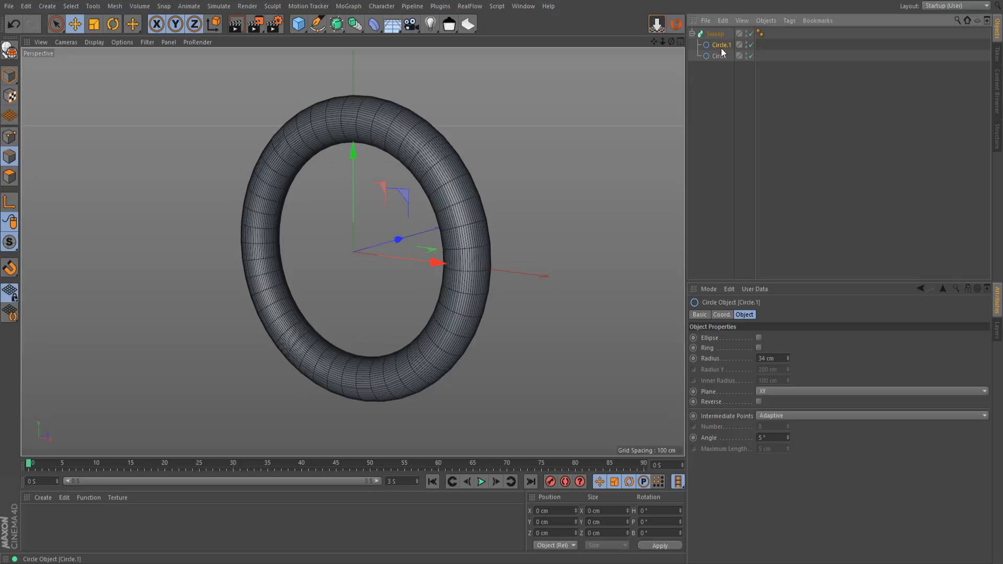
left_click(788, 440)
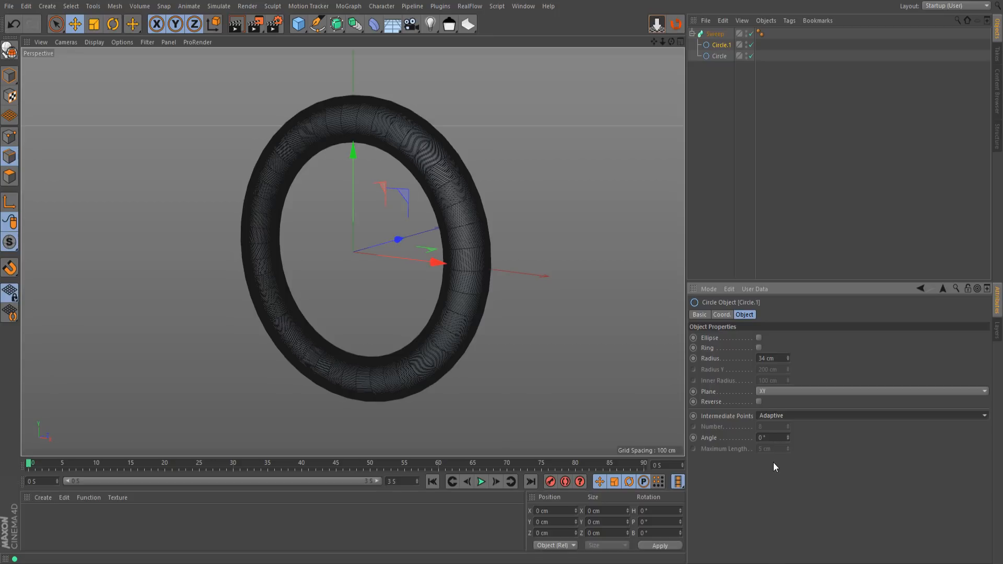
left_click(772, 448)
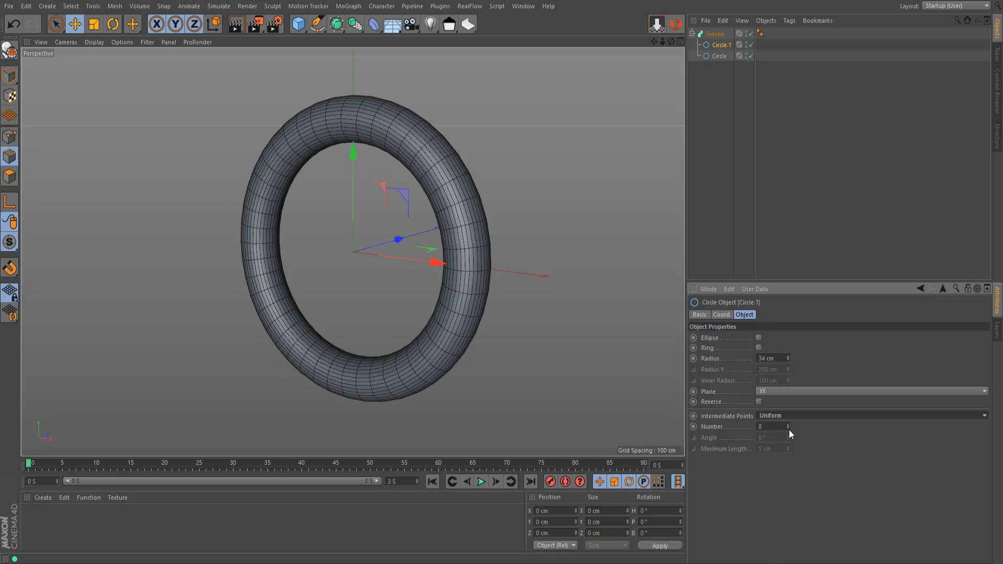
left_click(788, 430)
left_click(789, 430)
left_click(789, 429)
left_click(789, 429)
left_click(789, 429)
left_click(789, 429)
left_click(789, 430)
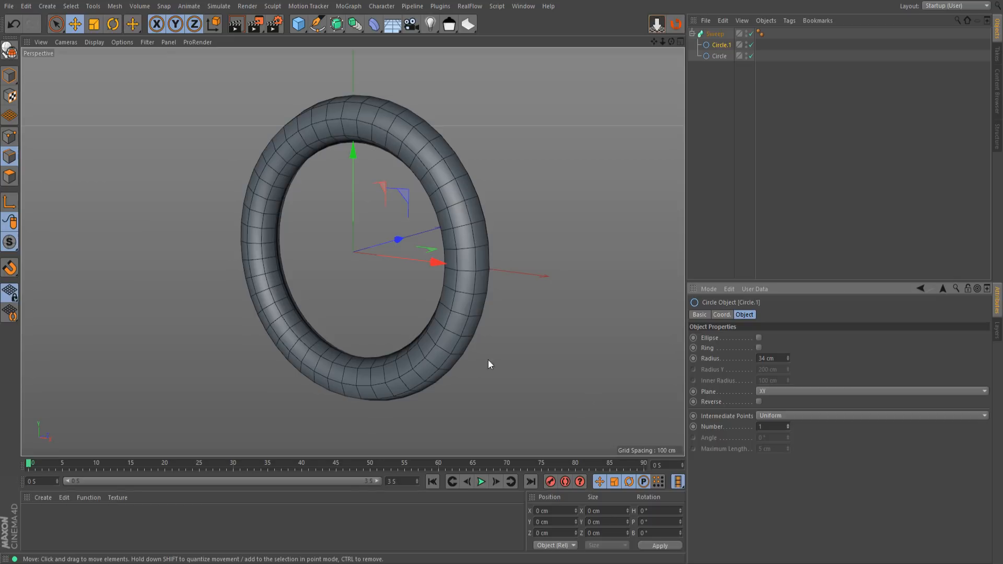
left_click(787, 424)
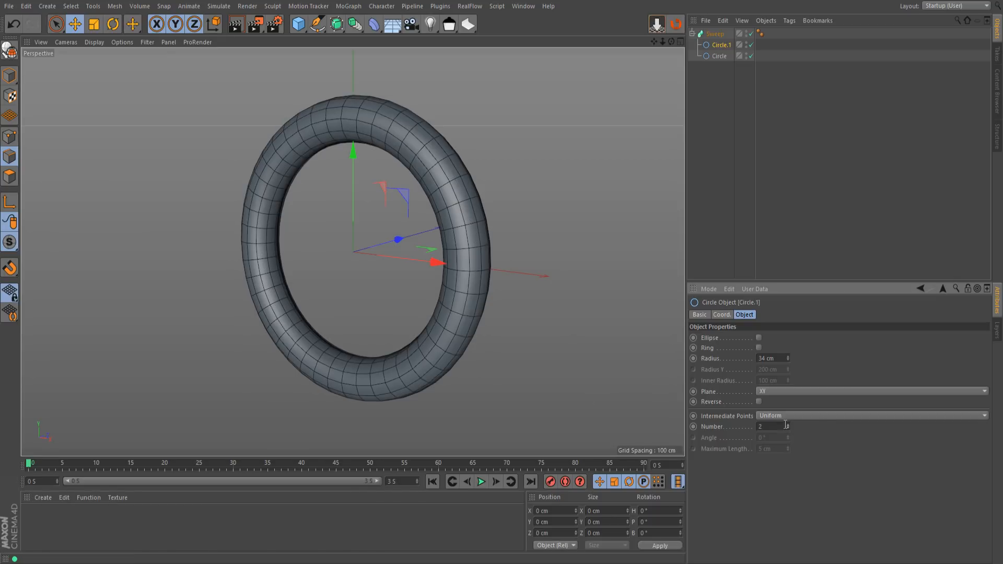
Try out the Sweep's Start Growth and a 9% End Scale, restoring them to 0% and 100%
left_click_drag(402, 314, 525, 267, "alt")
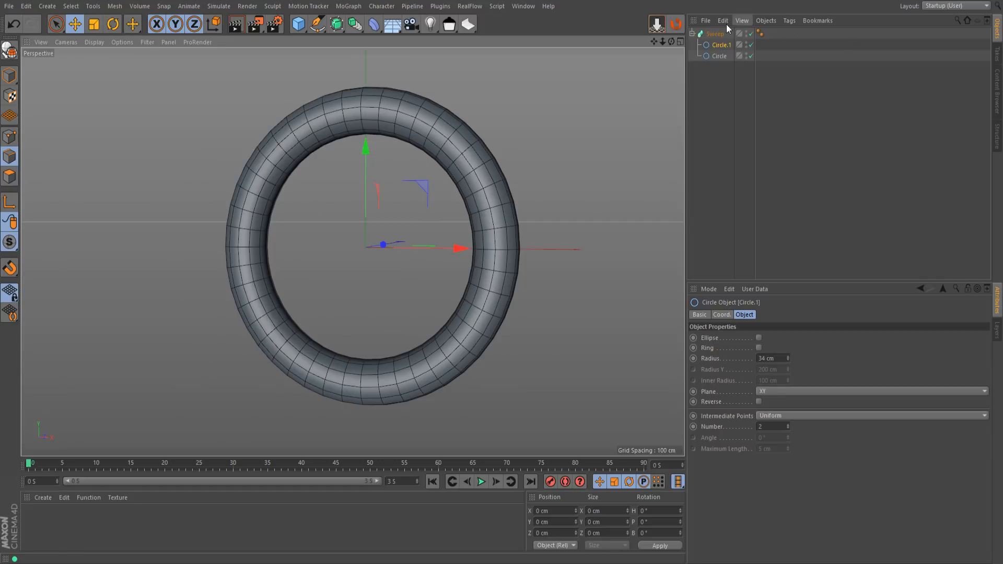
left_click(716, 33)
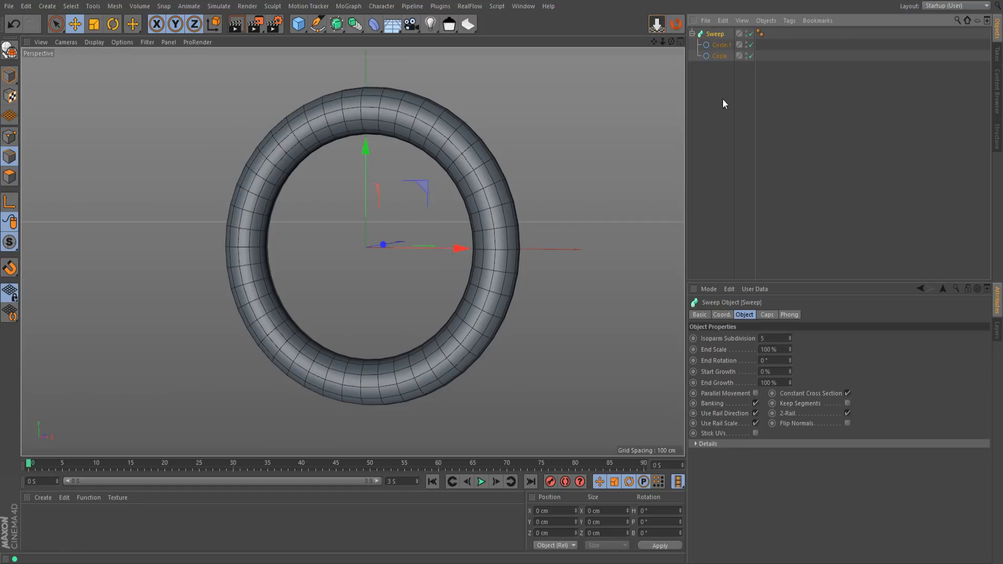
left_click_drag(789, 371, 789, 396)
left_click(790, 370)
left_click(790, 374)
left_click(790, 374)
left_click(790, 374)
left_click(790, 375)
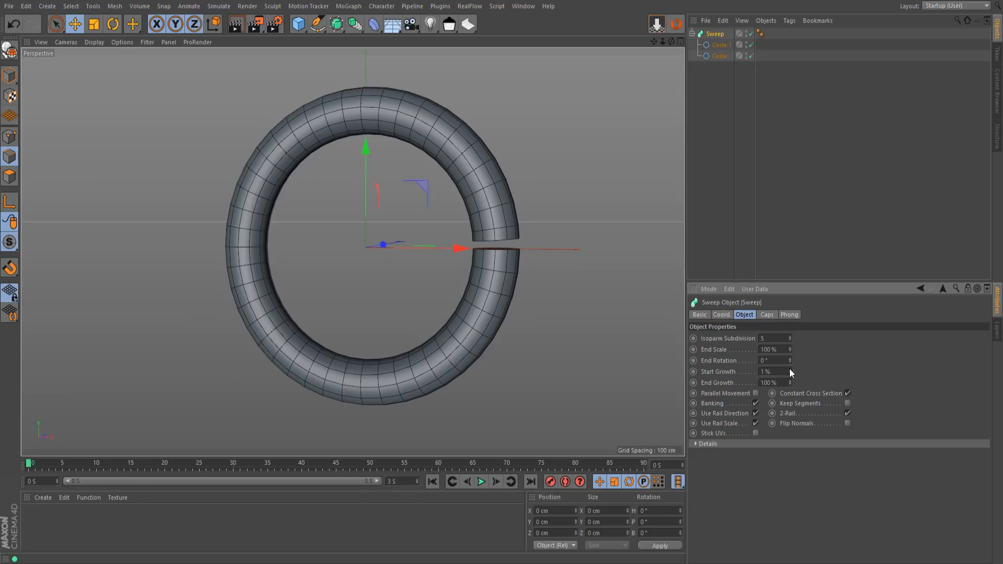
left_click_drag(789, 372, 790, 416)
mouse_move(790, 371)
left_mouse_down()
mouse_move(789, 319)
mouse_move(791, 429)
mouse_move(791, 377)
left_mouse_up()
left_click_drag(792, 348, 791, 404)
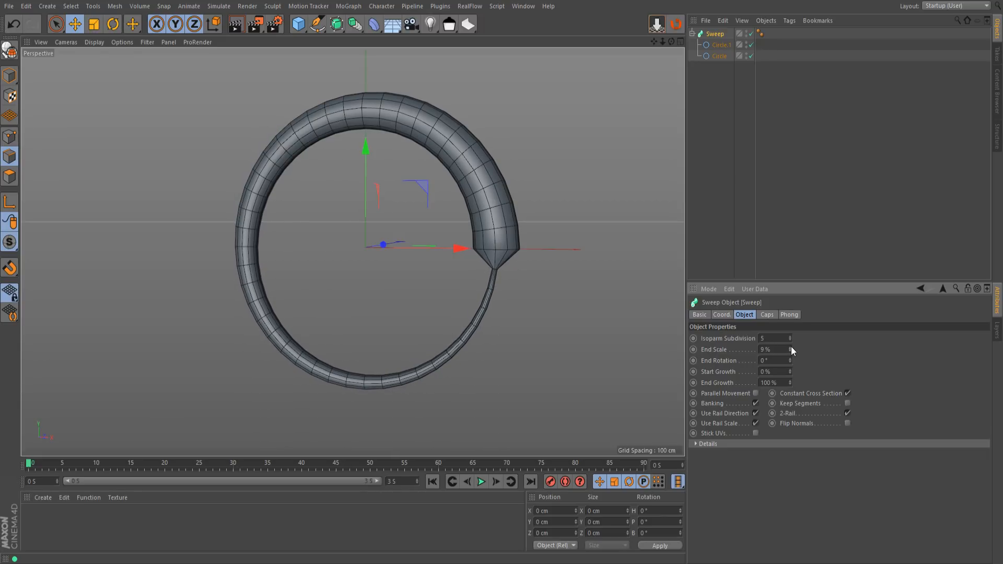
key("ctrl+z")
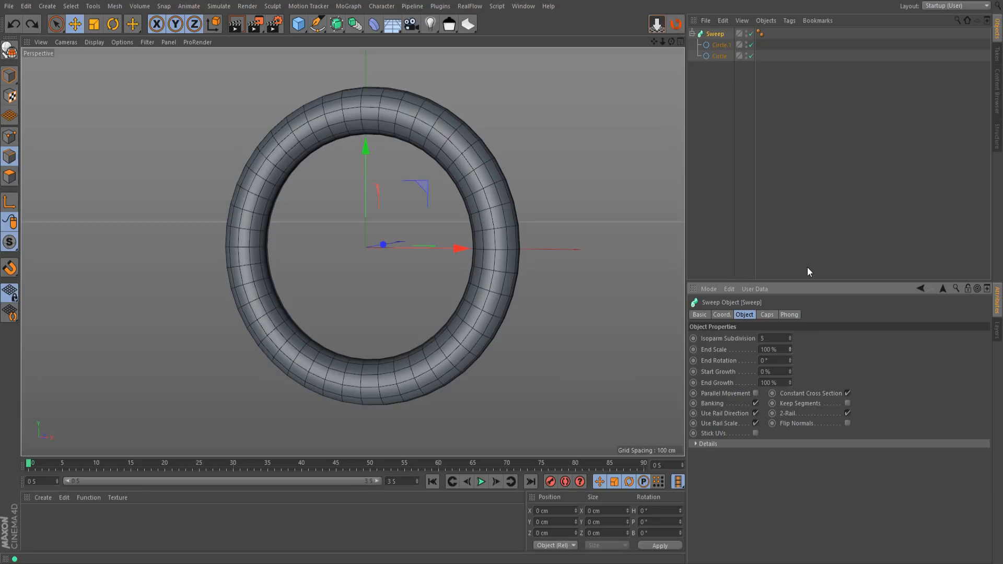
Keyframe the Sweep's End Growth at 0% on frame 0 and at 100% on frame 90
left_click_drag(789, 372, 791, 408)
left_click(693, 383)
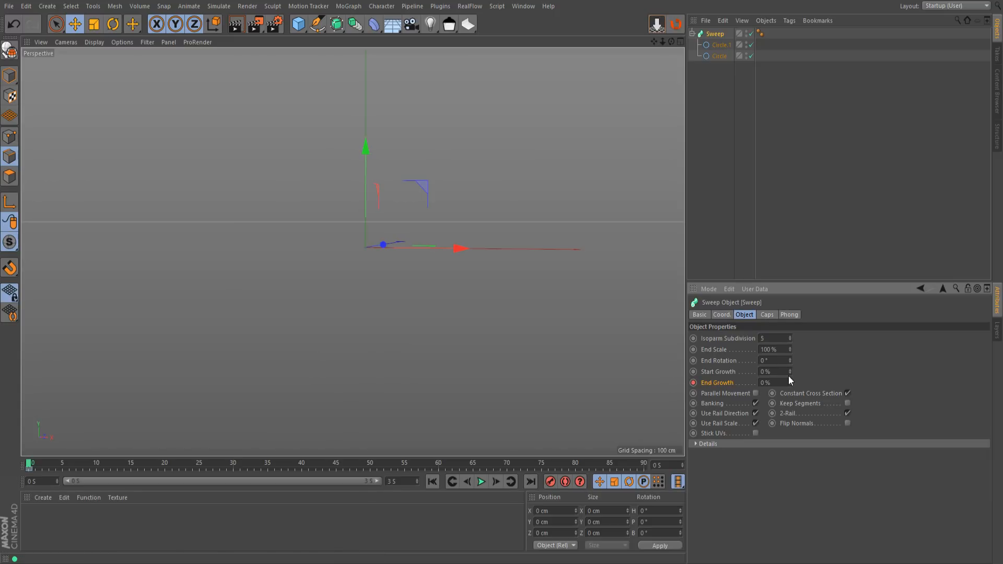
left_click_drag(54, 466, 644, 460)
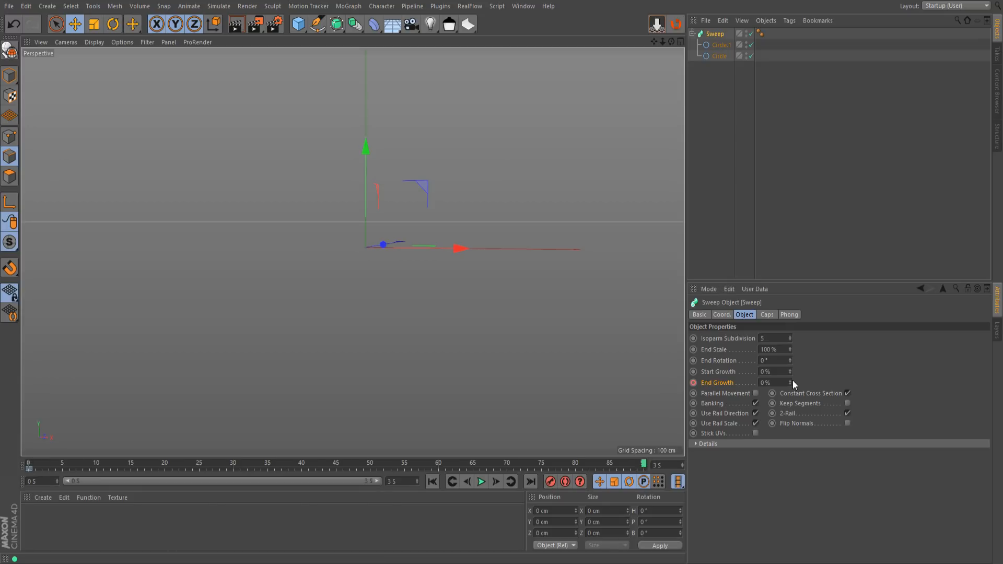
left_click_drag(790, 380, 790, 361)
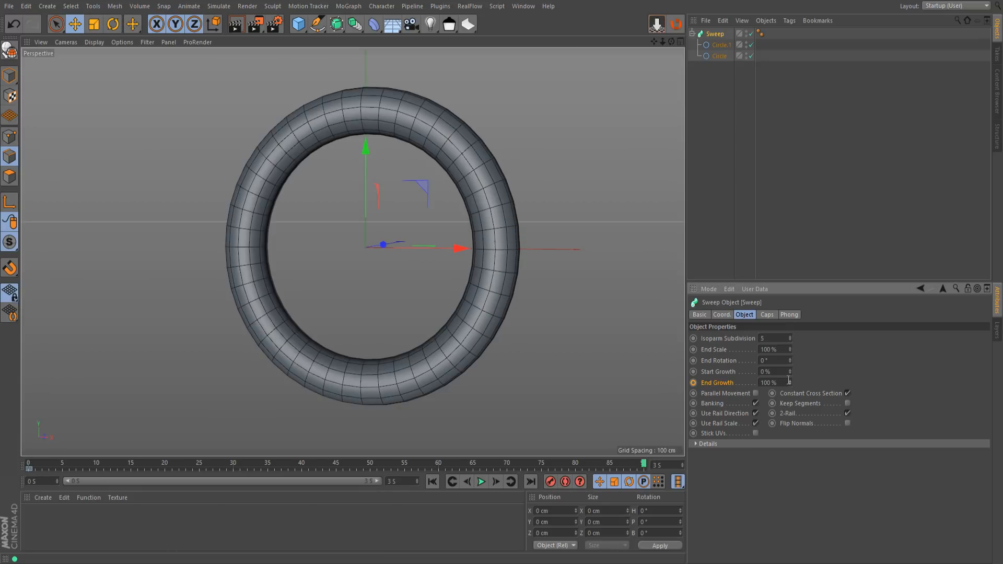
left_click(694, 383)
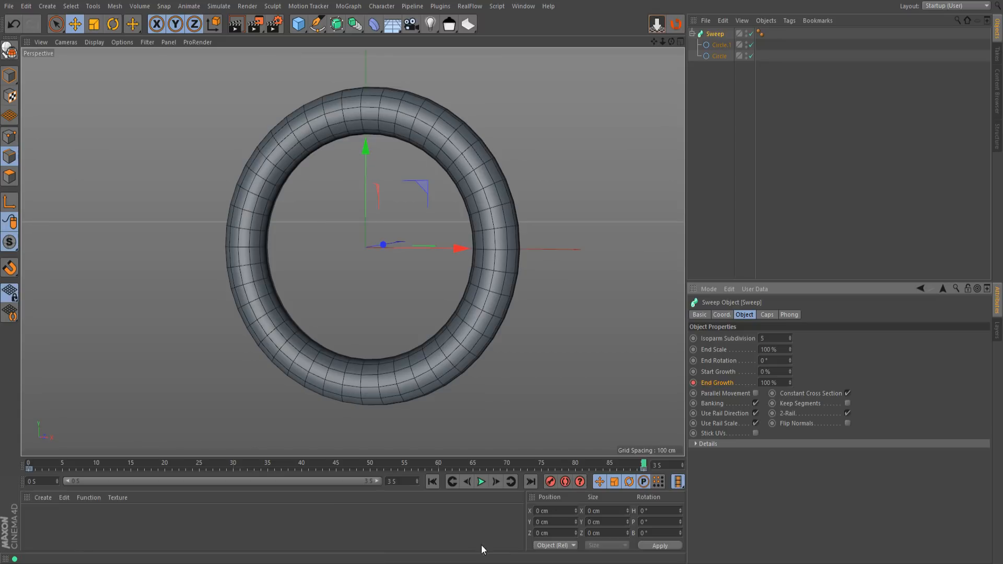
Play back the End Growth animation to watch the ring grow, then stop it
left_click(481, 482)
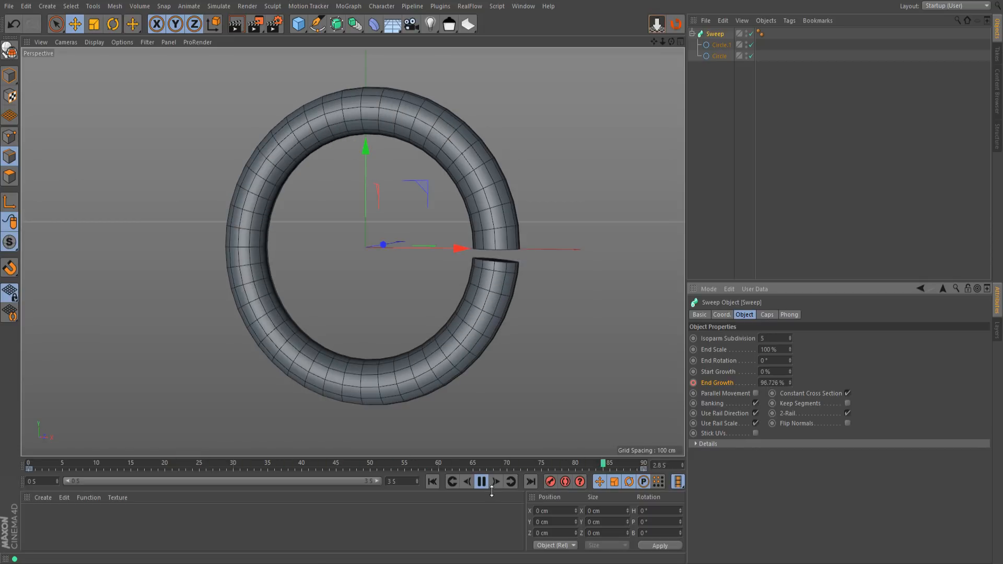
left_click(481, 482)
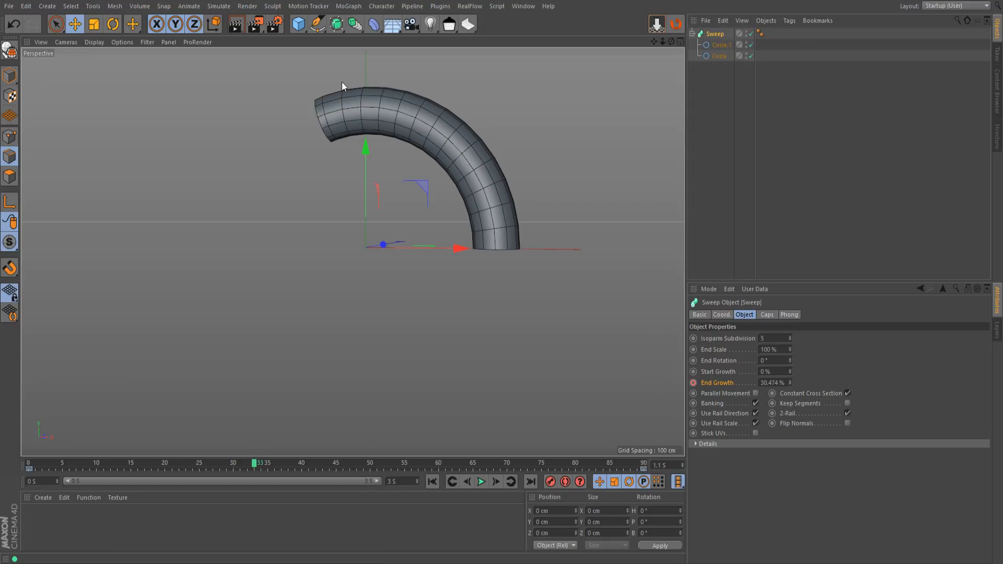
left_click_drag(385, 112, 566, 90)
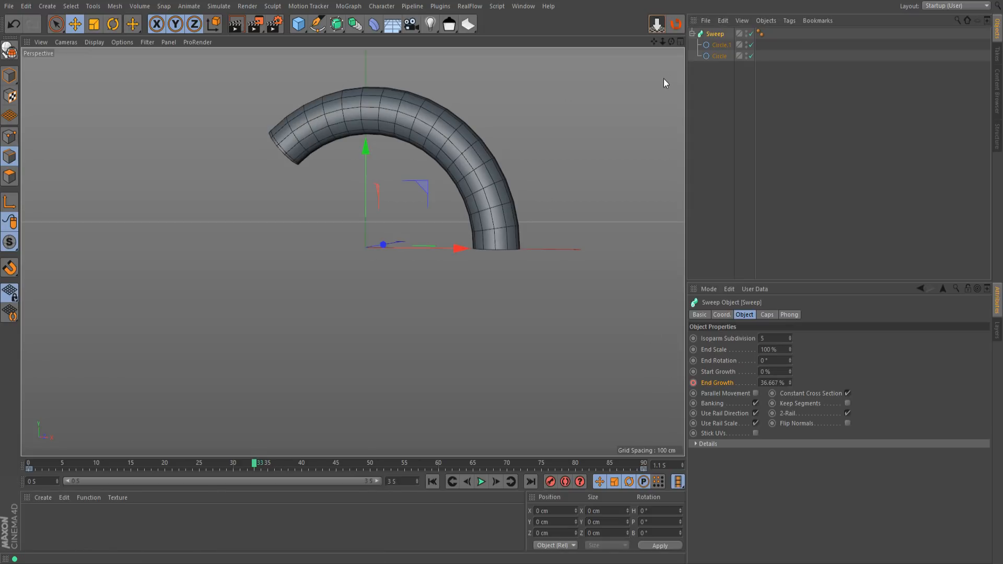
left_click(479, 483)
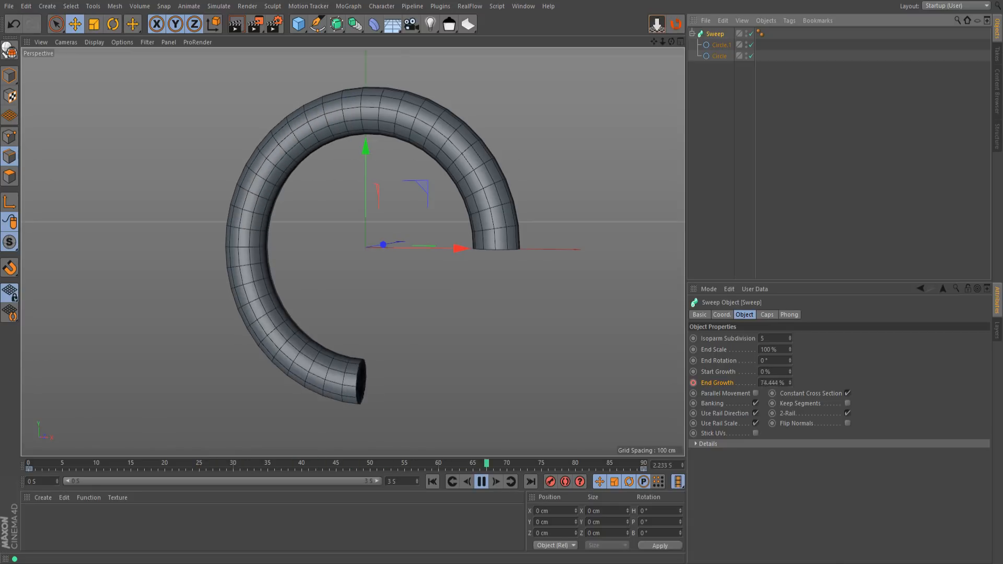
left_click(483, 487)
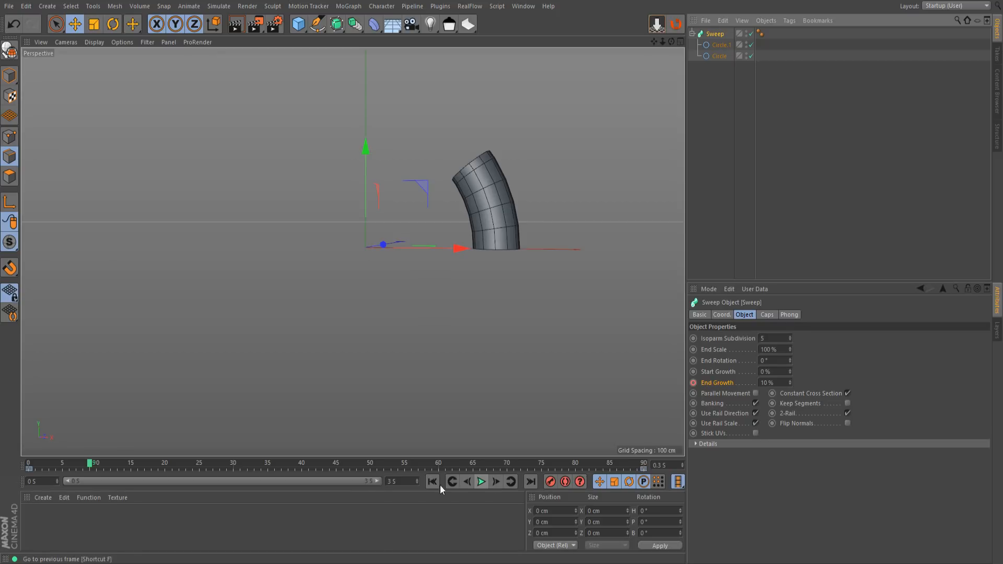
Jump the current time to the end of the animation and to 2 s, scrubbing the timeline in between
left_click_drag(89, 470, 55, 488)
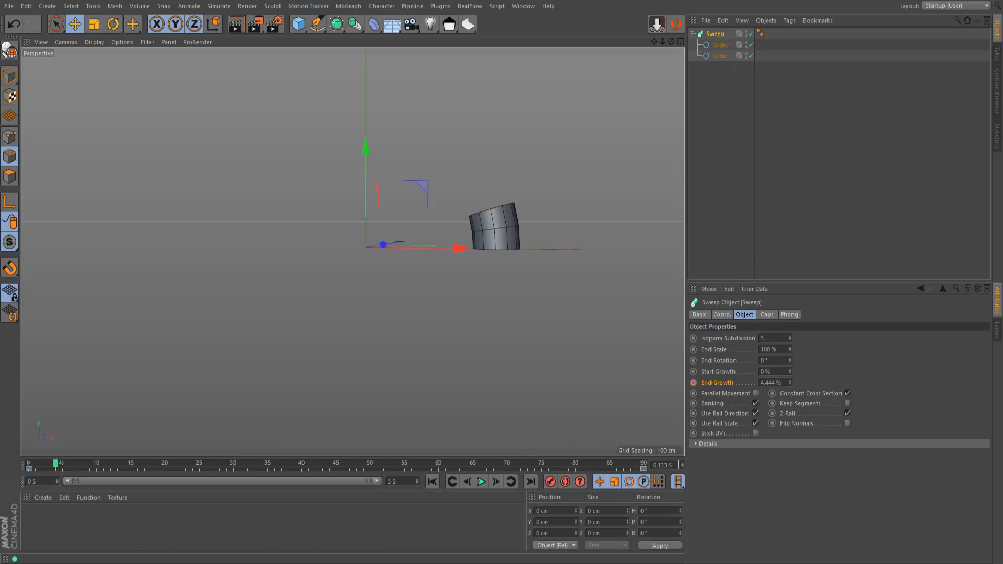
key("Return")
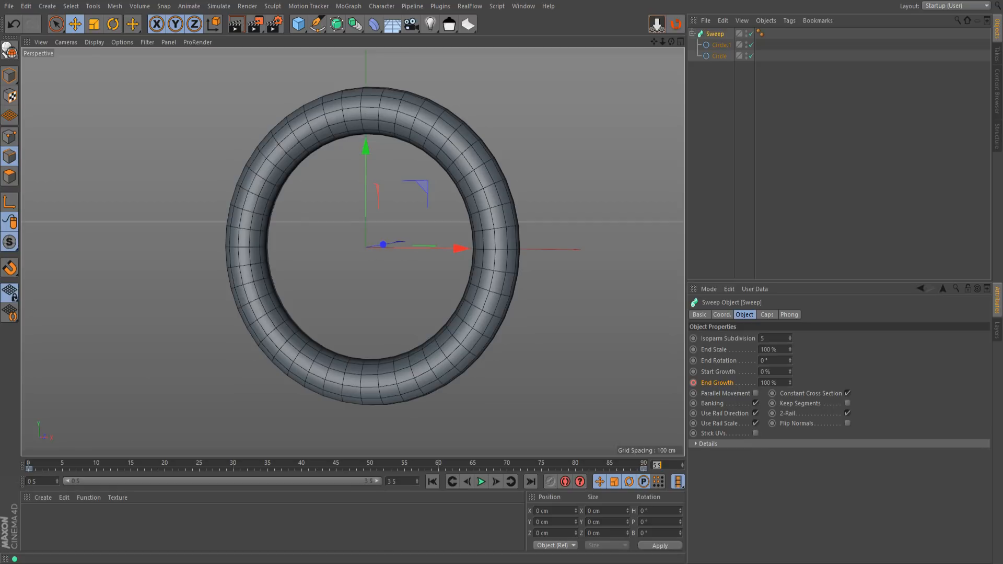
left_click_drag(81, 463, 27, 465)
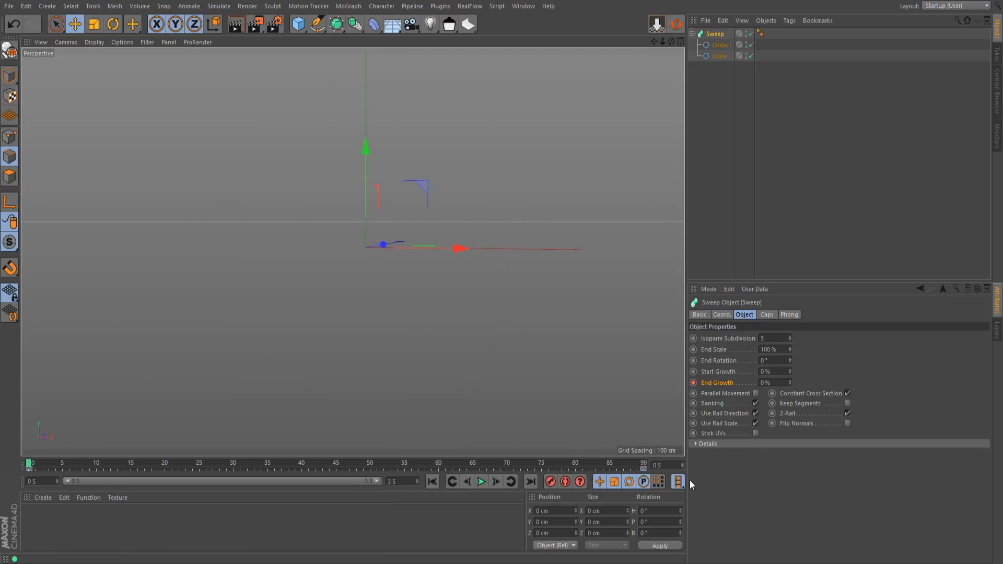
type("2")
key("Return")
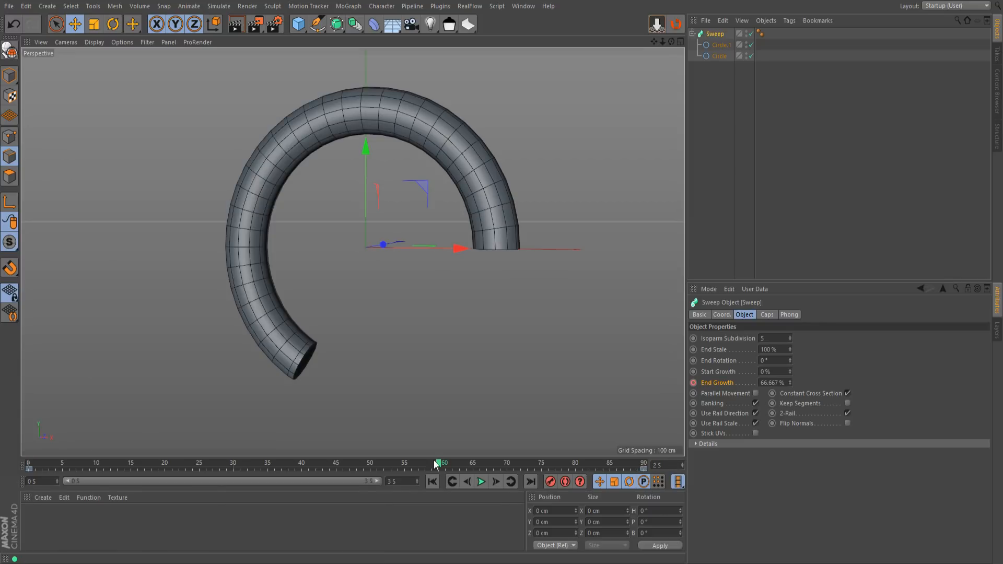
left_click_drag(439, 465, 295, 491)
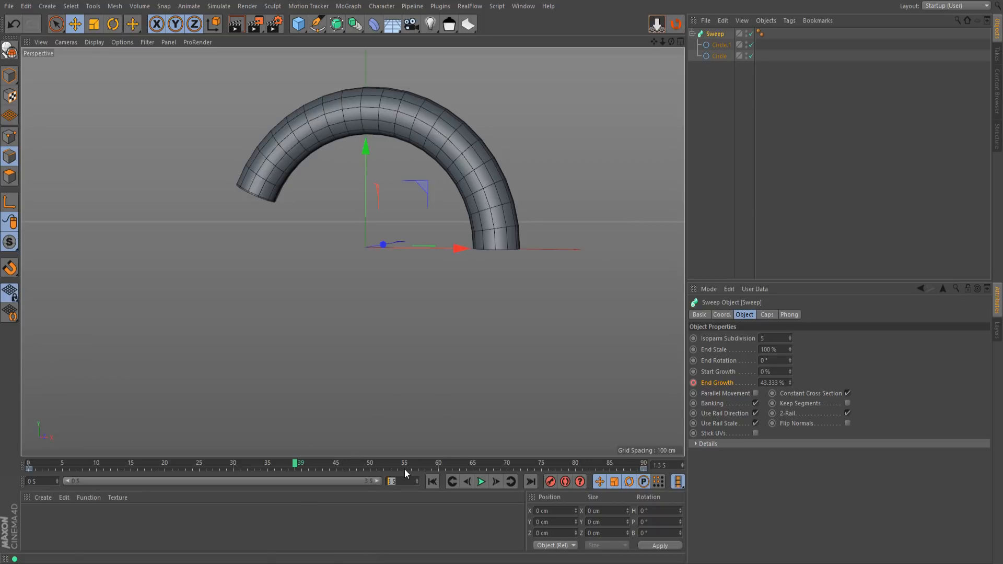
Set the project's end time to 5 s and extend the preview range to the full 5 s
type("5")
key("Return")
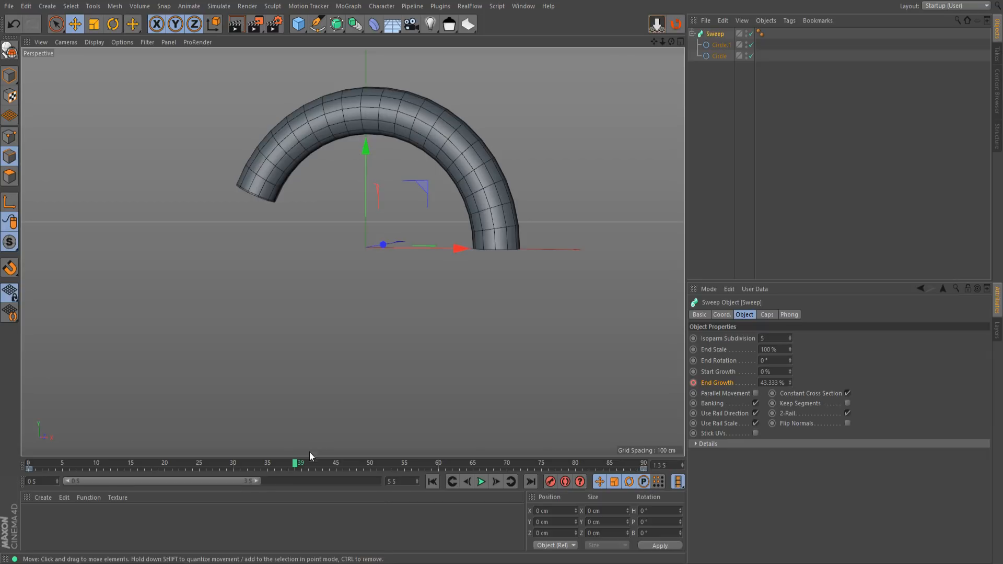
left_click_drag(255, 479, 386, 482)
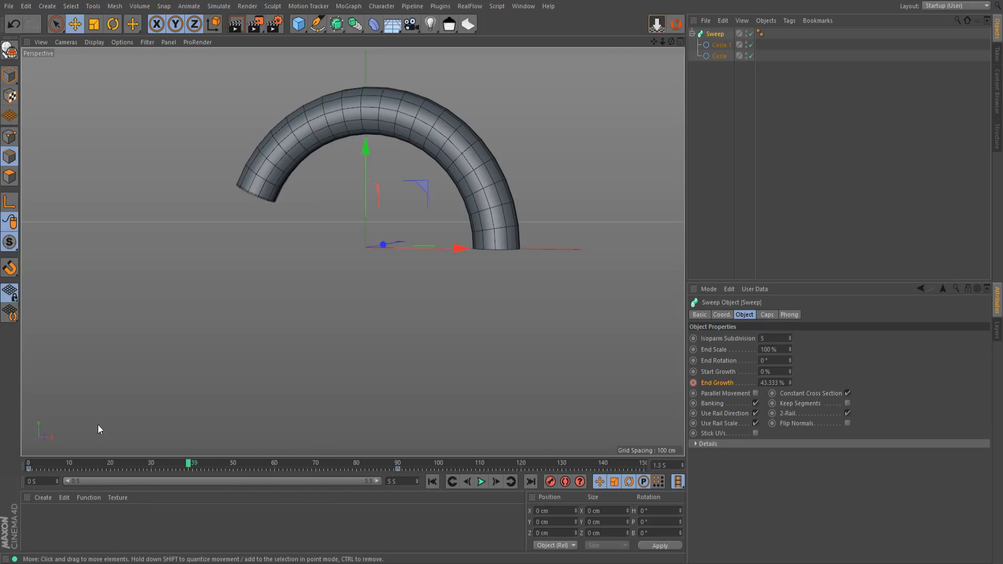
Scrub through the extended timeline, return to frame 0 and play the animation to check when the ring completes
left_click_drag(188, 463, 707, 443)
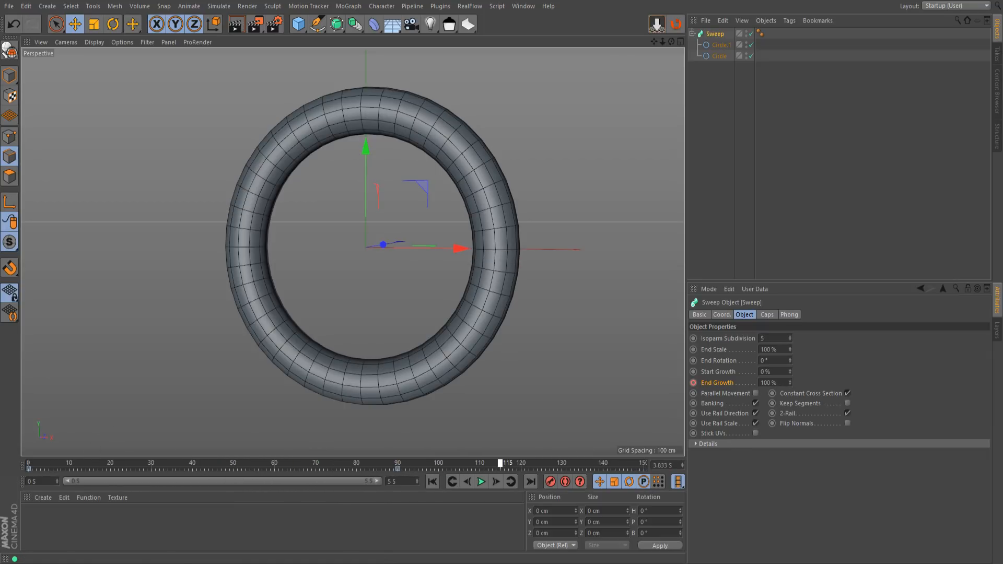
left_click_drag(572, 463, 27, 486)
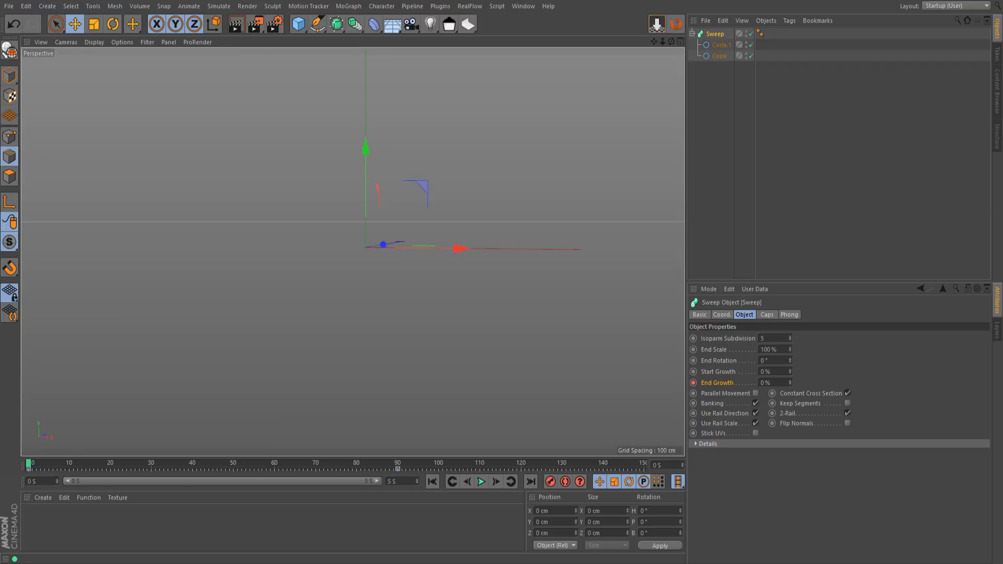
left_click(481, 482)
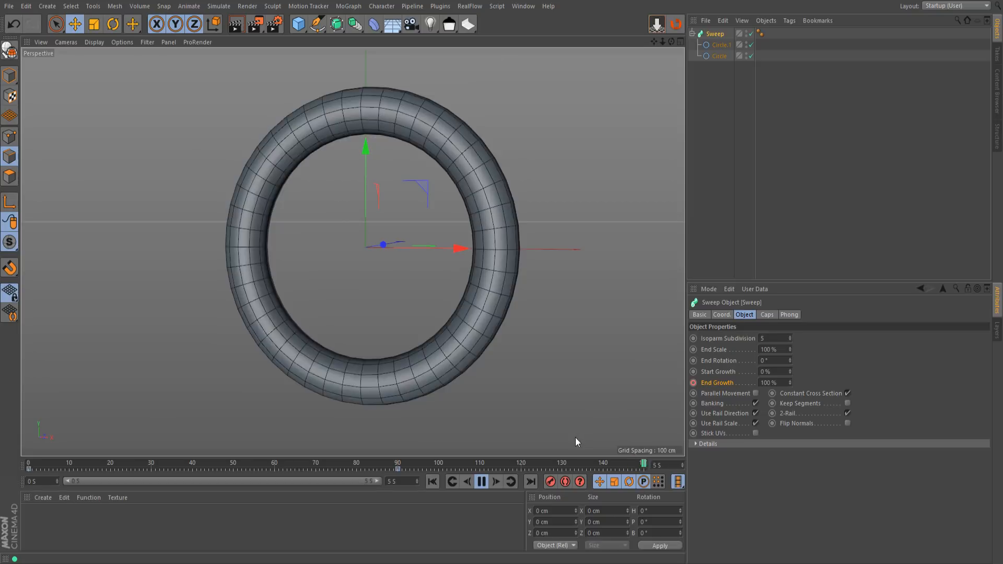
left_click(480, 481)
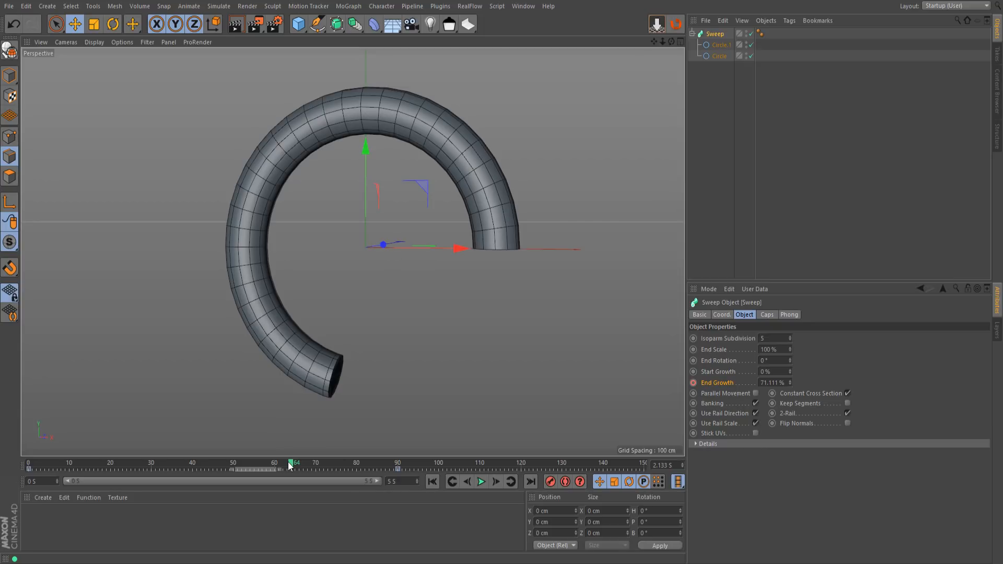
Select a range of frames around the 100% End Growth key and shift the key to 2.933 s
left_click_drag(291, 465, 586, 477)
left_click_drag(498, 482, 302, 484)
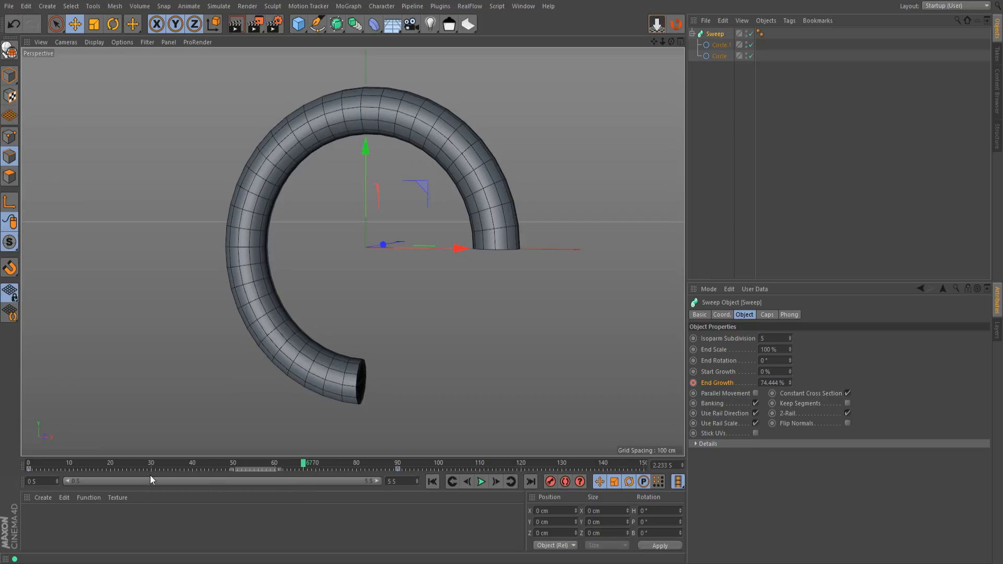
left_click_drag(120, 469, 416, 483)
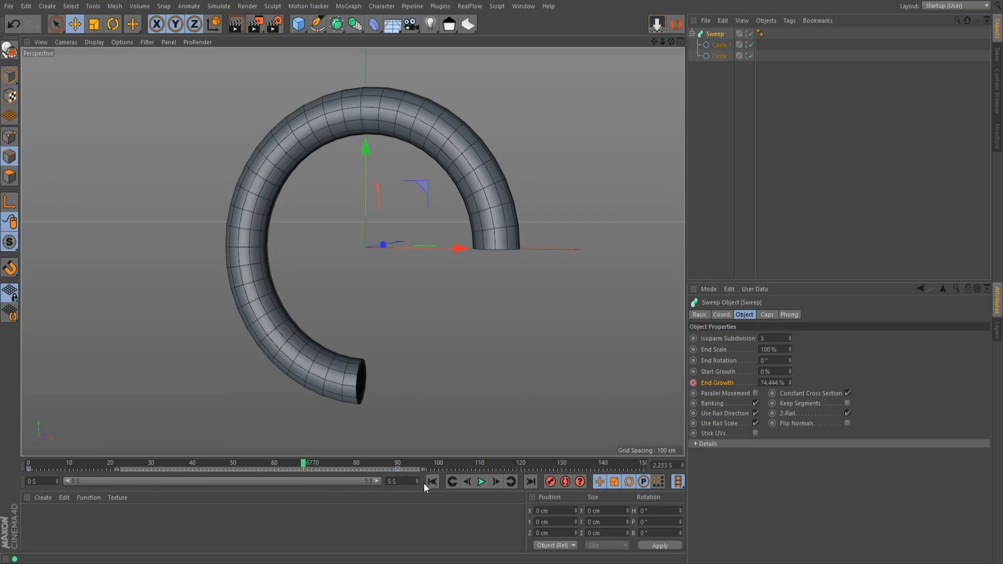
left_click_drag(511, 479, 511, 479)
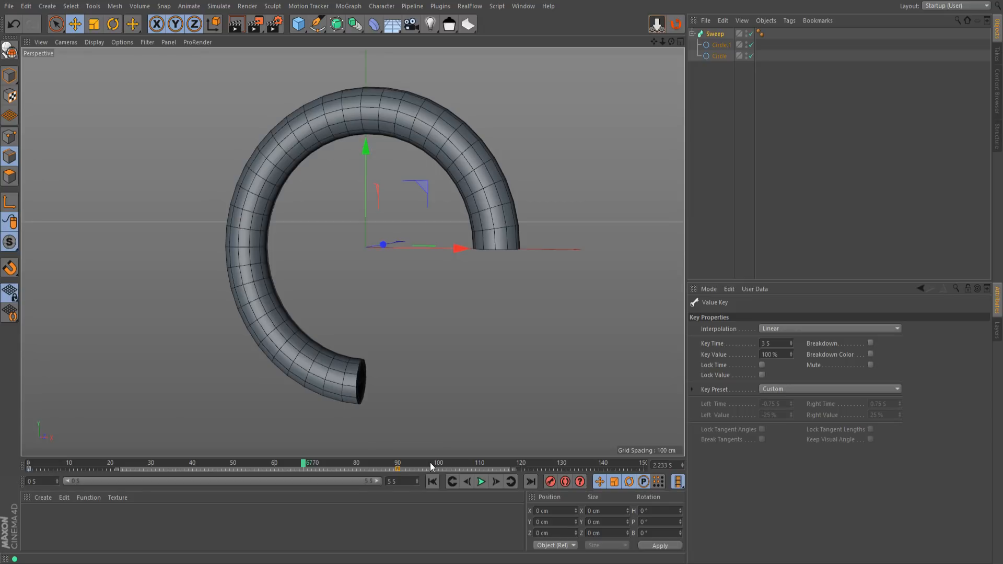
mouse_move(420, 469)
left_mouse_down()
mouse_move(400, 466)
mouse_move(433, 469)
mouse_move(412, 468)
left_mouse_up()
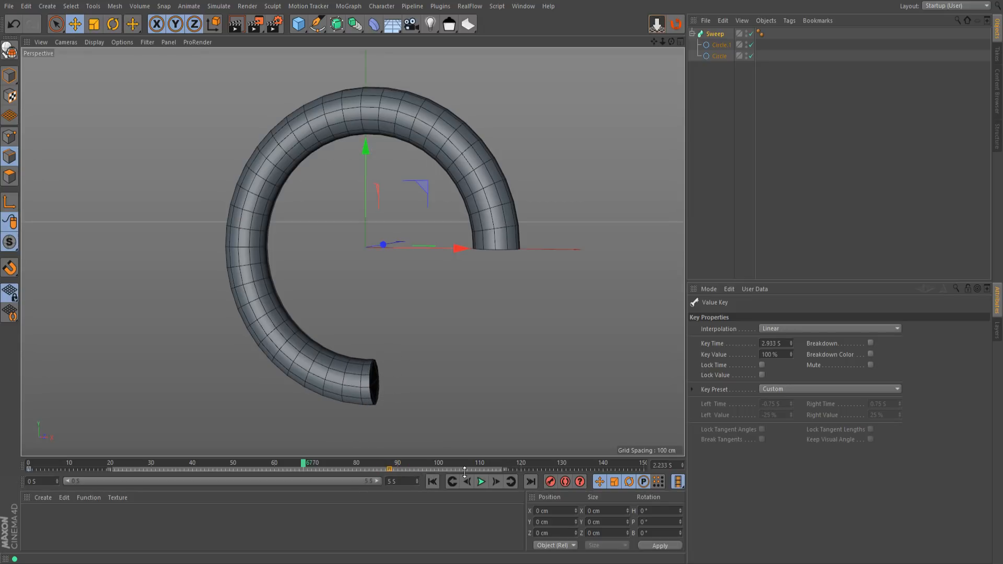
left_click(511, 467)
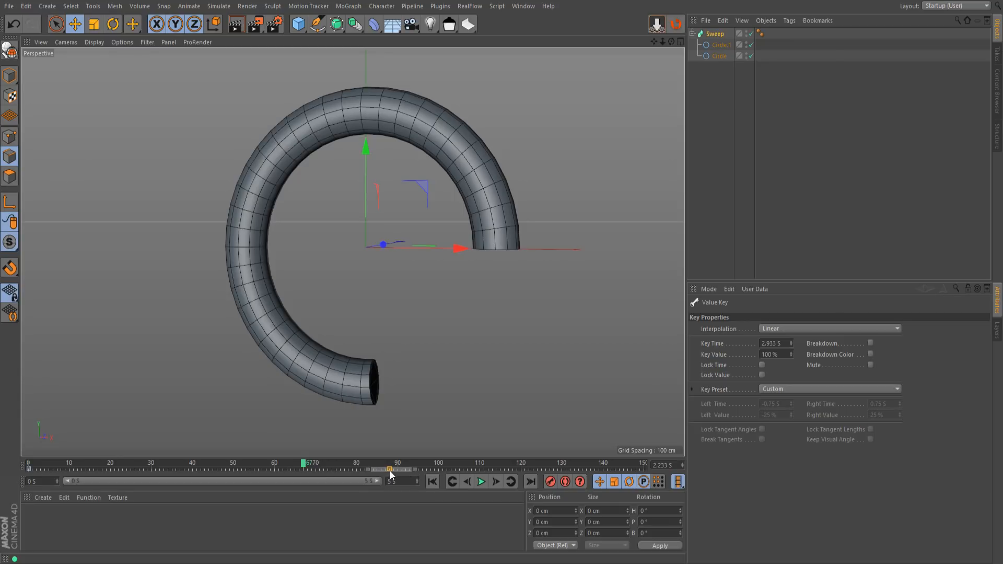
Move the 100% End Growth key to 5 s and then to 1.867 s, returning the playhead to frame 0
left_click_drag(390, 469, 648, 480)
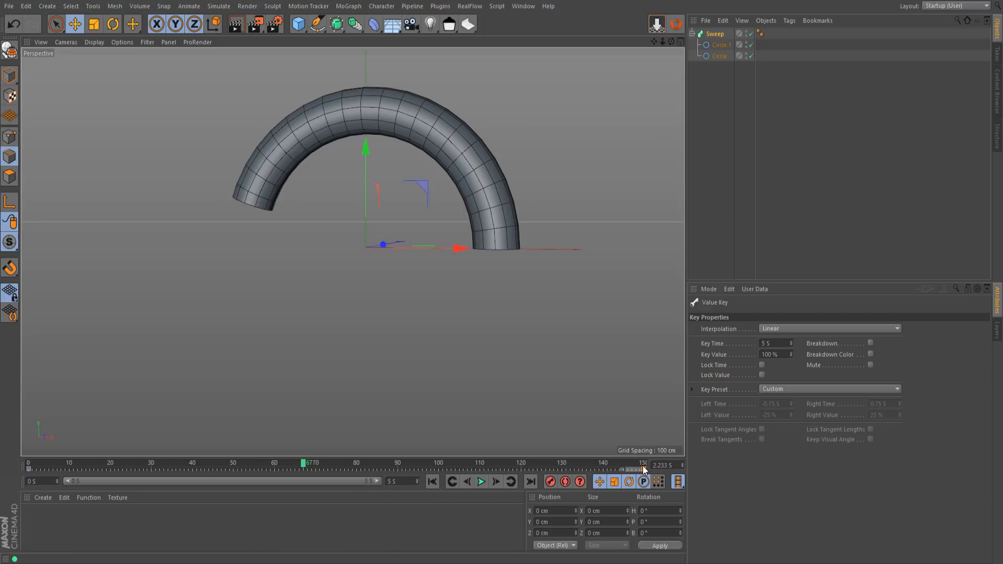
left_click_drag(643, 469, 27, 463)
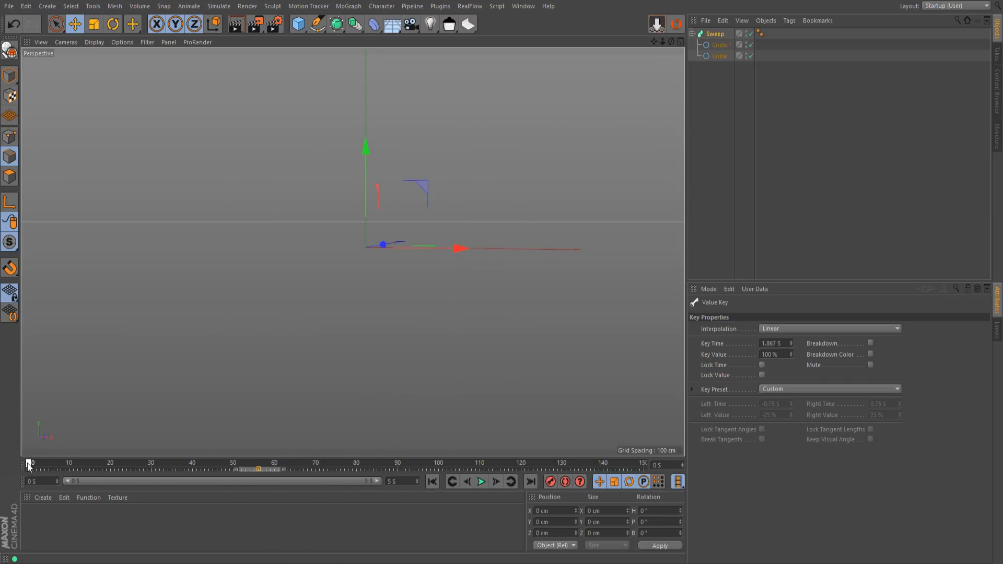
Check the Sweep's End Growth on frame 56, then move its 100% key to 4.167 s
left_click(715, 34)
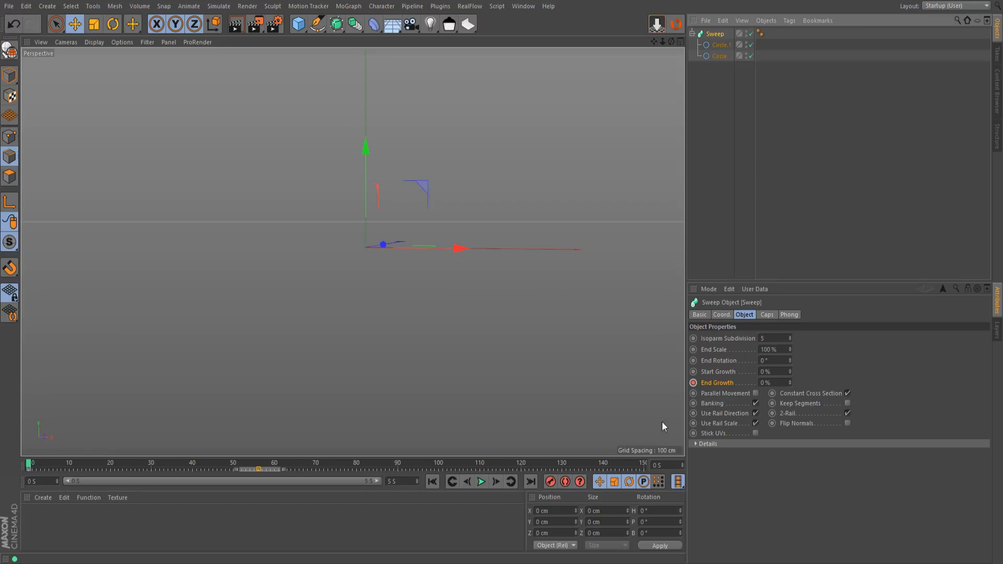
left_click_drag(27, 469, 259, 464)
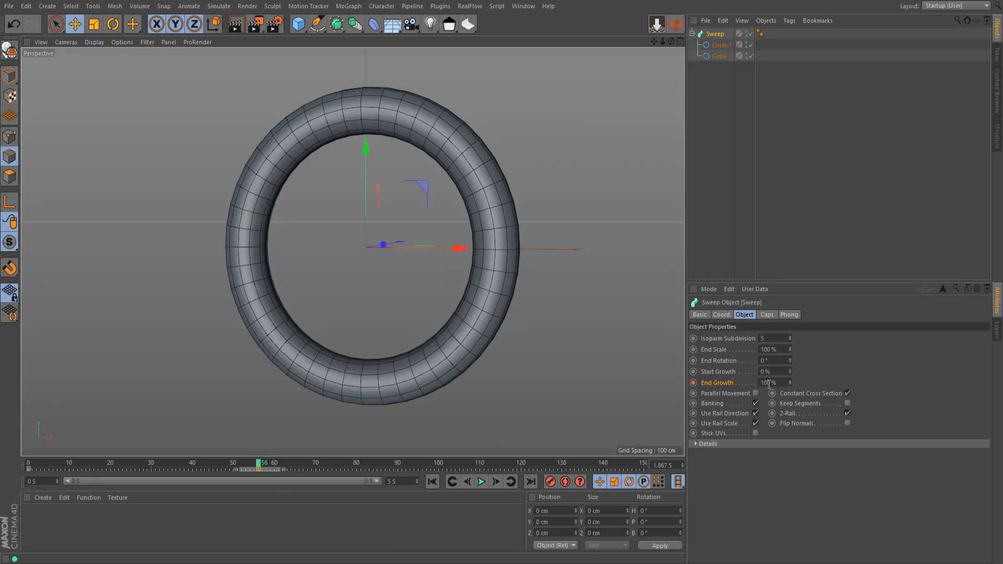
left_click_drag(259, 471, 547, 476)
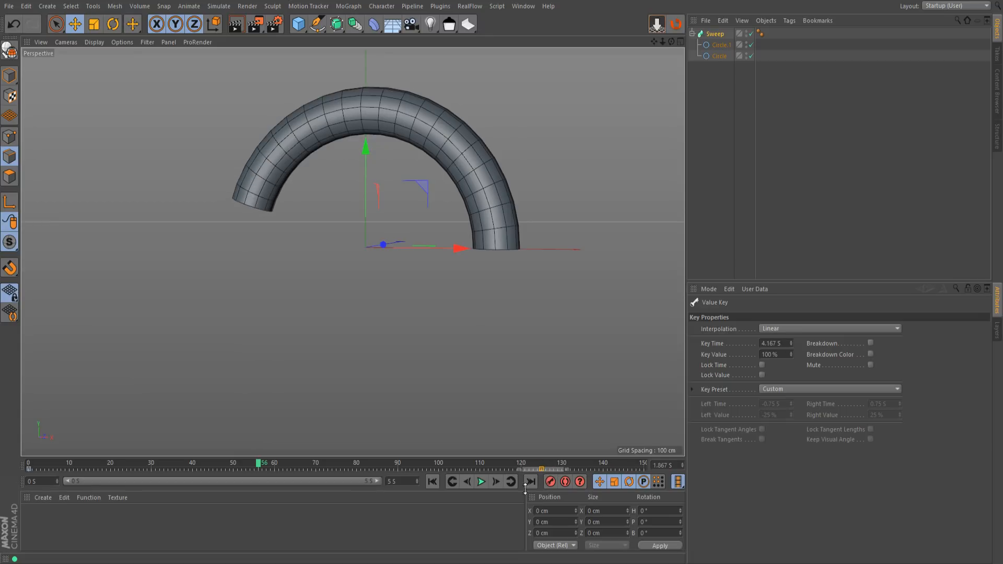